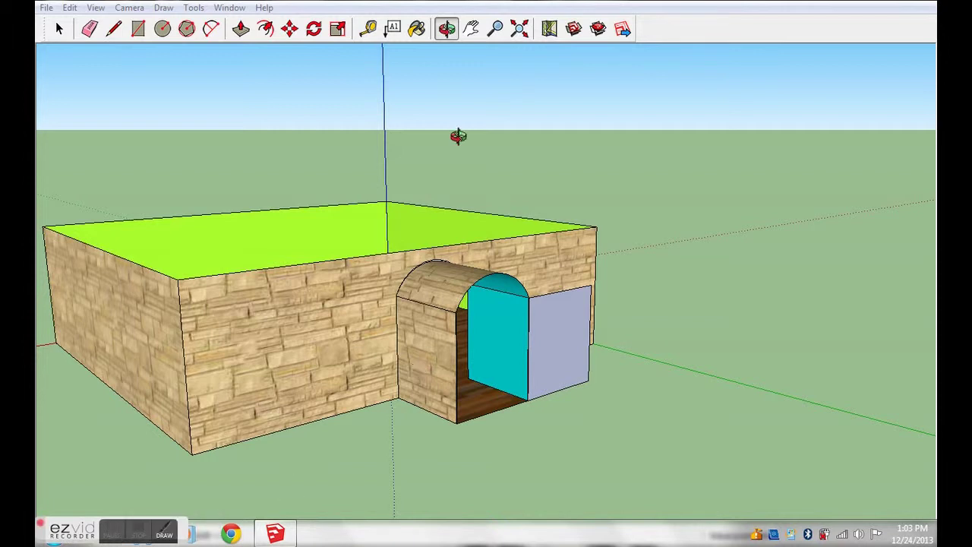
Orbit and zoom to a close, level, face-on view of the arched doorway
mouse_move(651, 248)
left_mouse_down()
mouse_move(534, 306)
mouse_move(456, 312)
left_mouse_up()
scroll(454, 309, "up", 3)
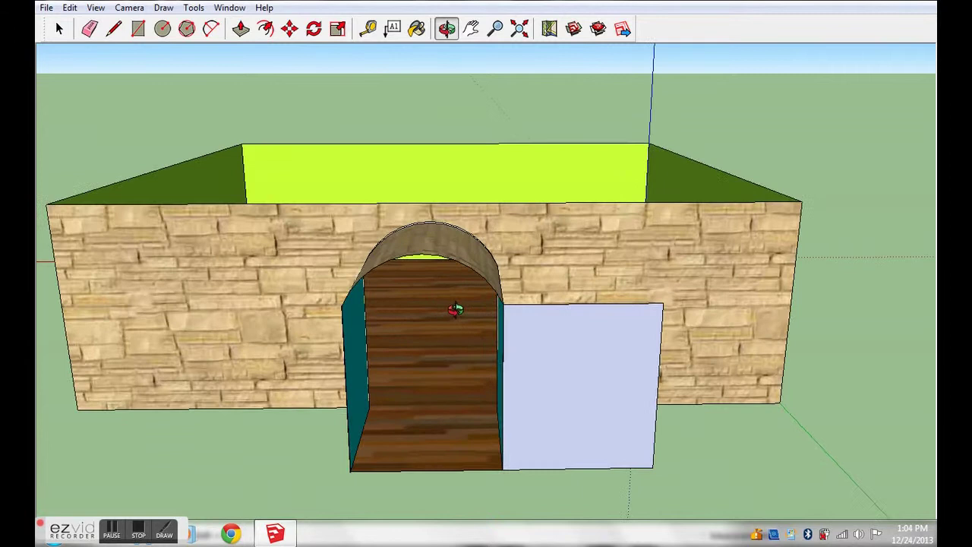
scroll(603, 343, "up", 3)
left_click_drag(603, 342, 603, 354)
scroll(606, 316, "up", 2)
left_click_drag(607, 317, 608, 277)
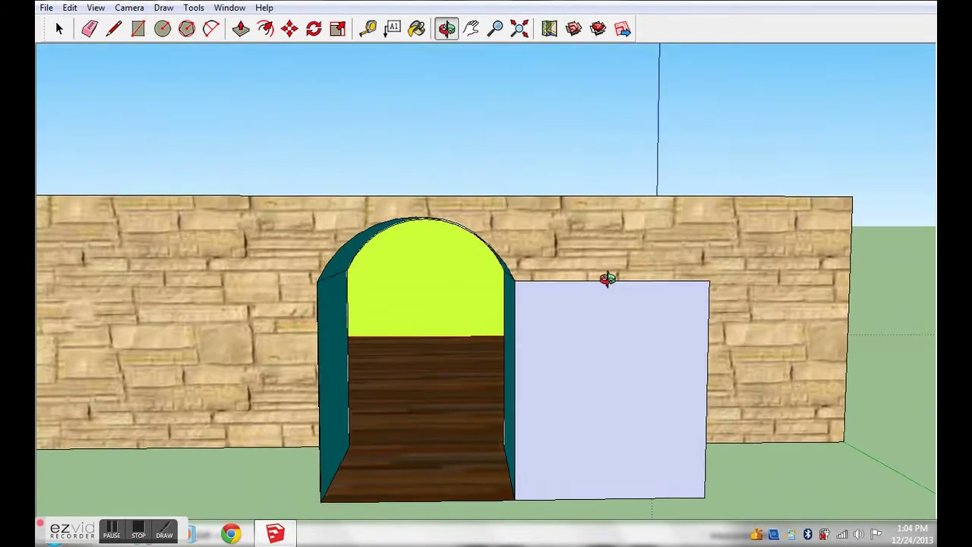
Measure the width of the door panel with the Tape Measure
left_click(367, 28)
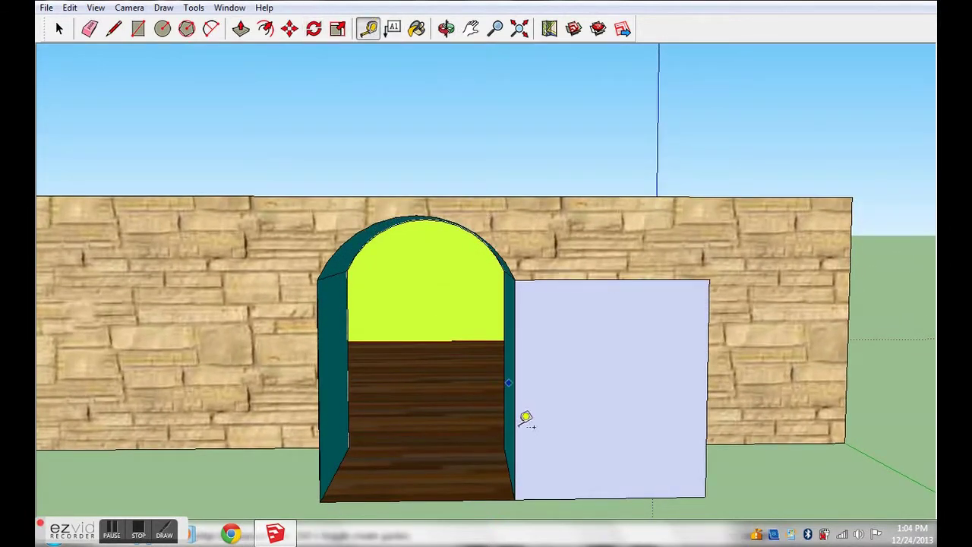
left_click(516, 499)
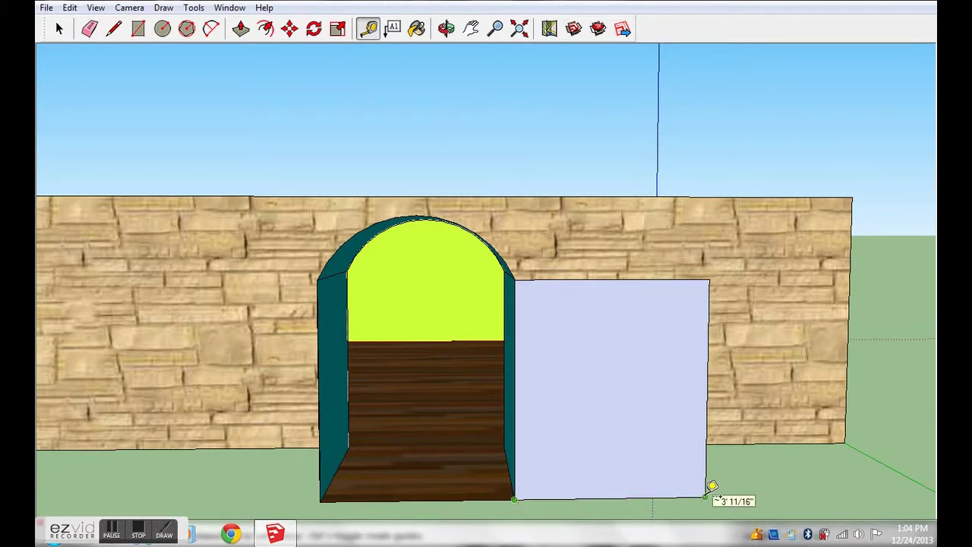
left_click(712, 487)
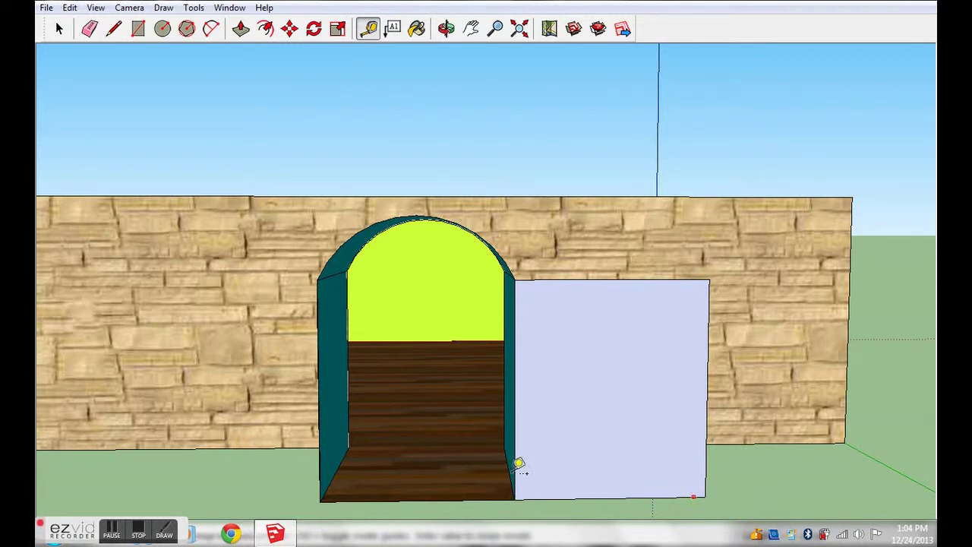
Place a guide about 3' 10 13/16" left of the arch's bottom-left corner
left_click(320, 500)
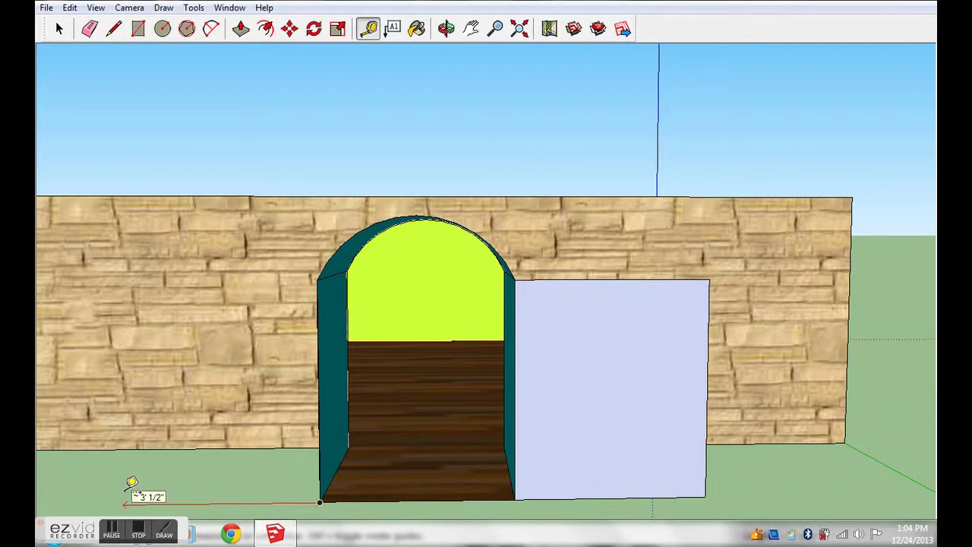
left_click(131, 483)
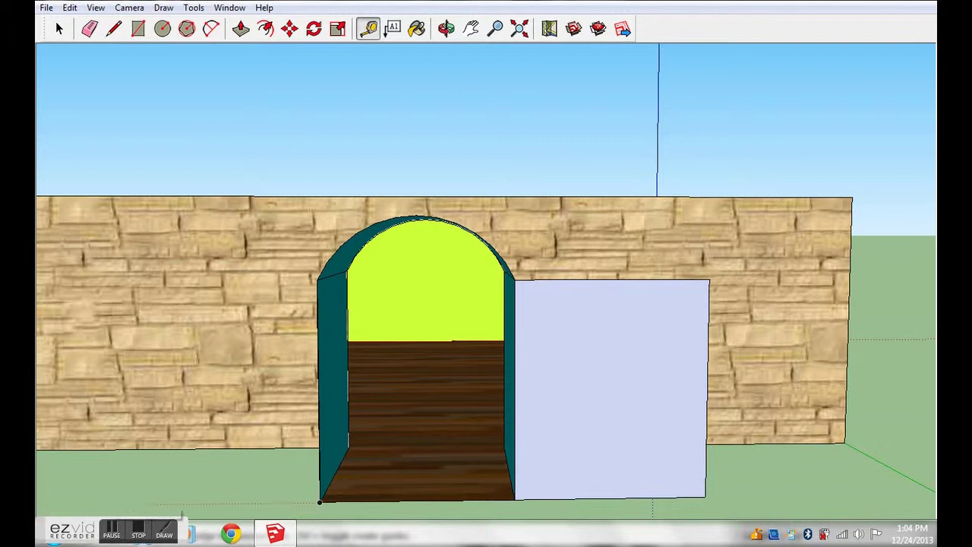
left_click(320, 501)
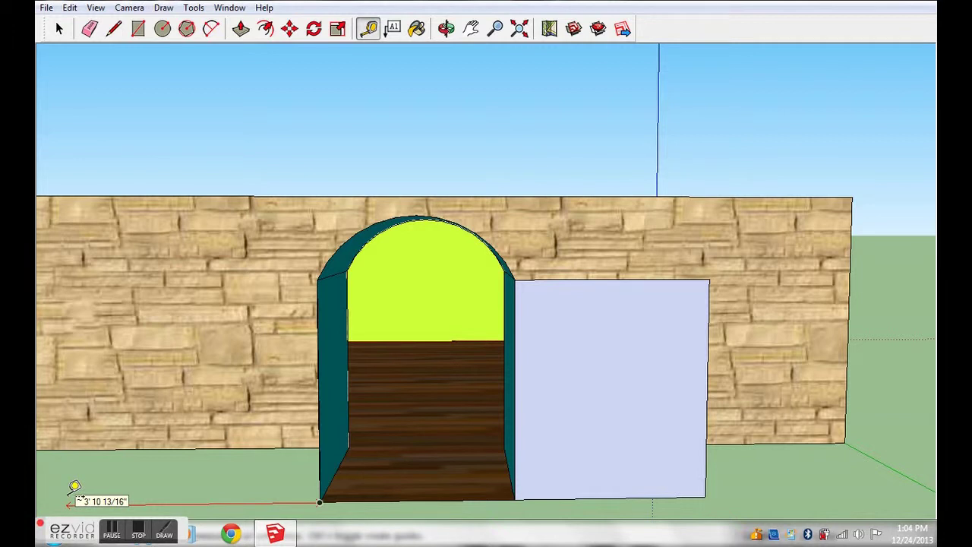
left_click(72, 487)
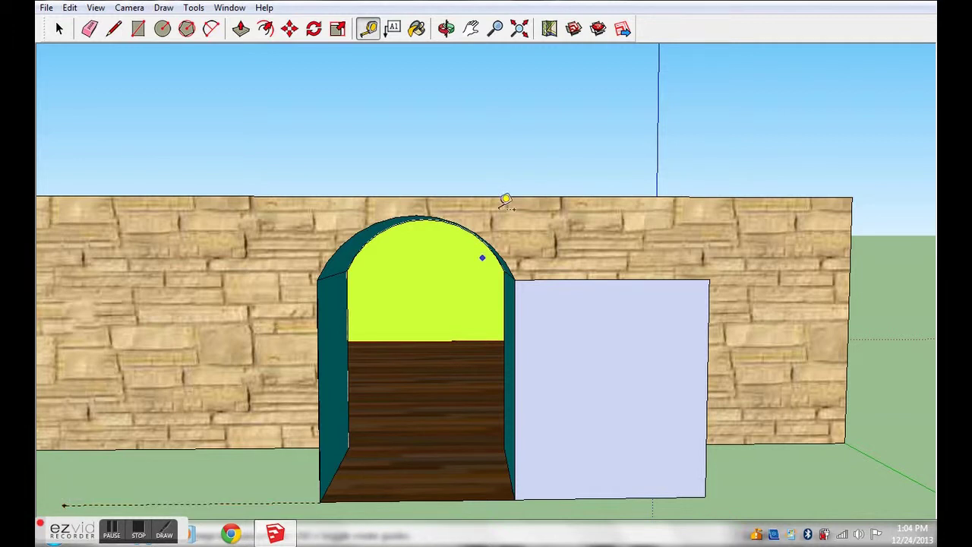
left_click(240, 28)
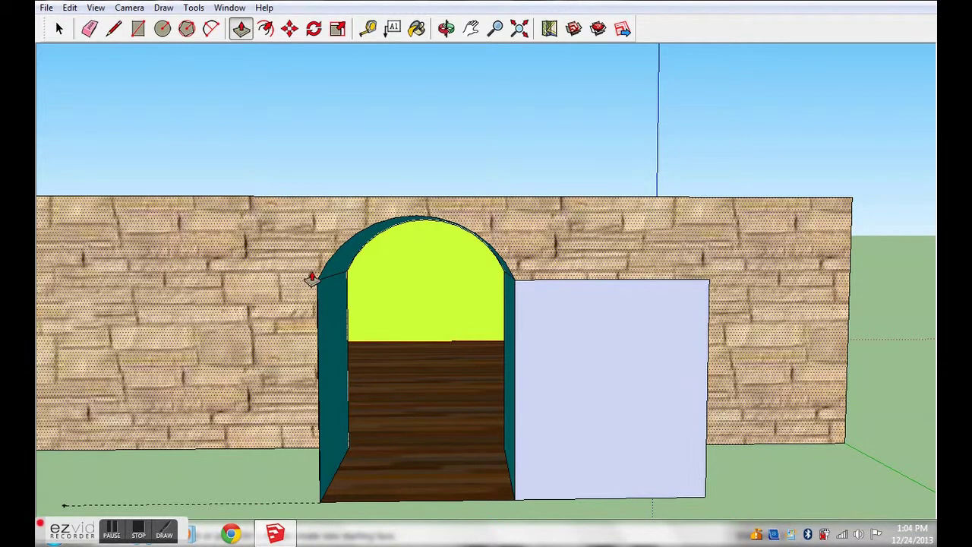
Draw a rectangular panel from the arch's left edge down to the guide line
left_click(137, 29)
left_click(318, 279)
middle_click_drag(255, 471, 255, 448, "shift")
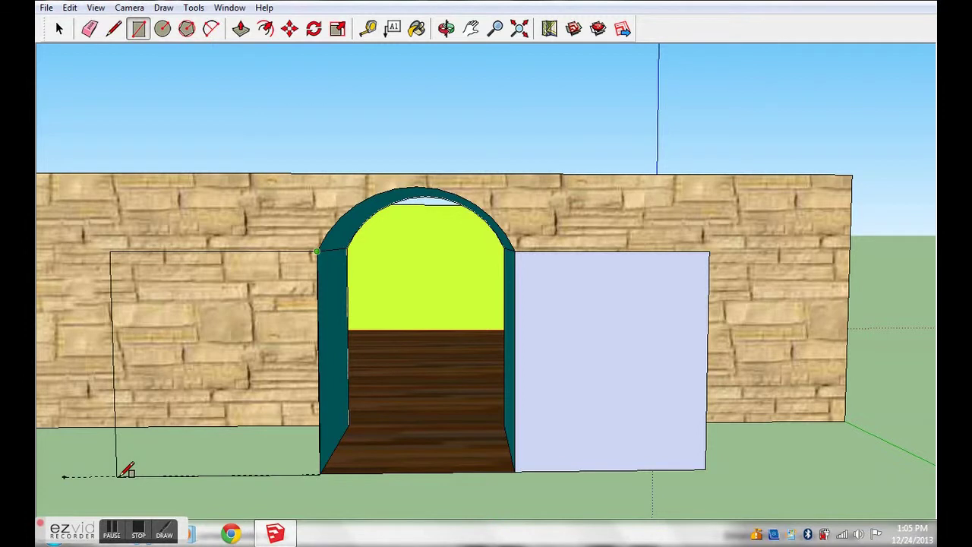
left_click(118, 475)
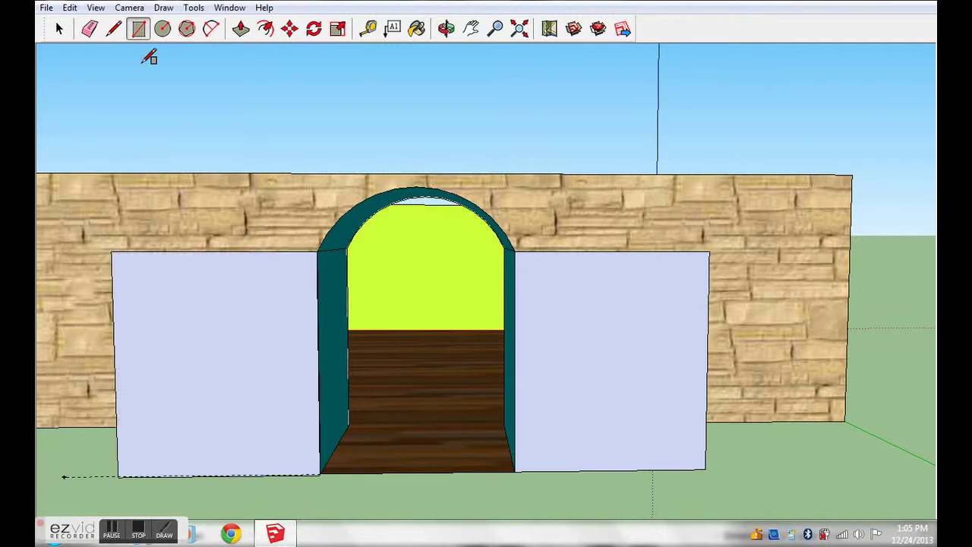
left_click(89, 28)
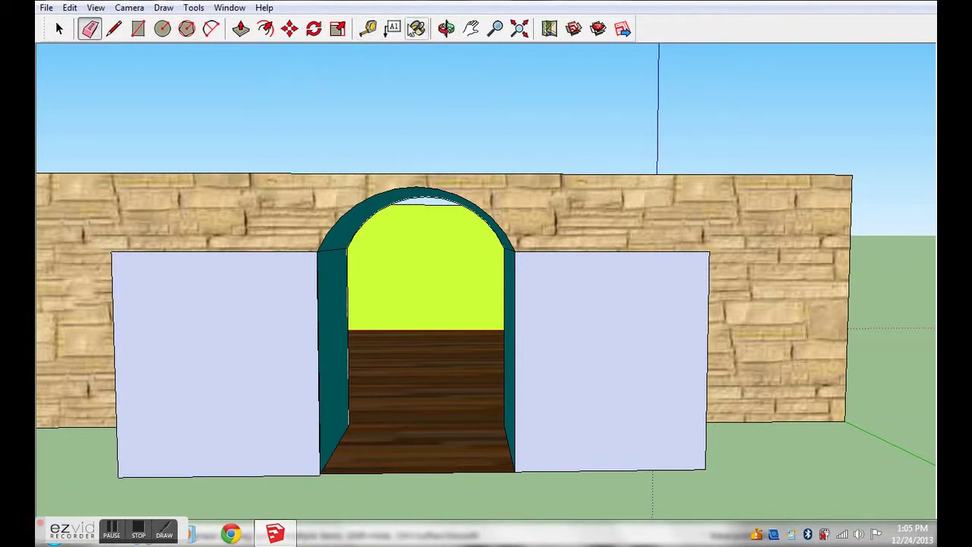
Paint the panel's grey back face with Stone collection's Sandstone Ashlar Light texture
left_click(417, 28)
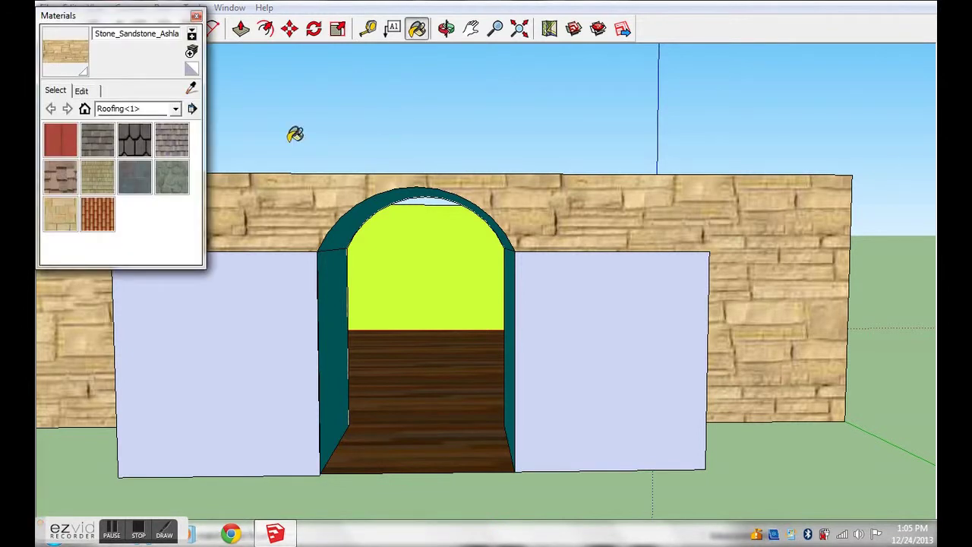
mouse_move(299, 142)
middle_mouse_down()
mouse_move(720, 192)
mouse_move(438, 251)
mouse_move(547, 263)
mouse_move(502, 266)
middle_mouse_up()
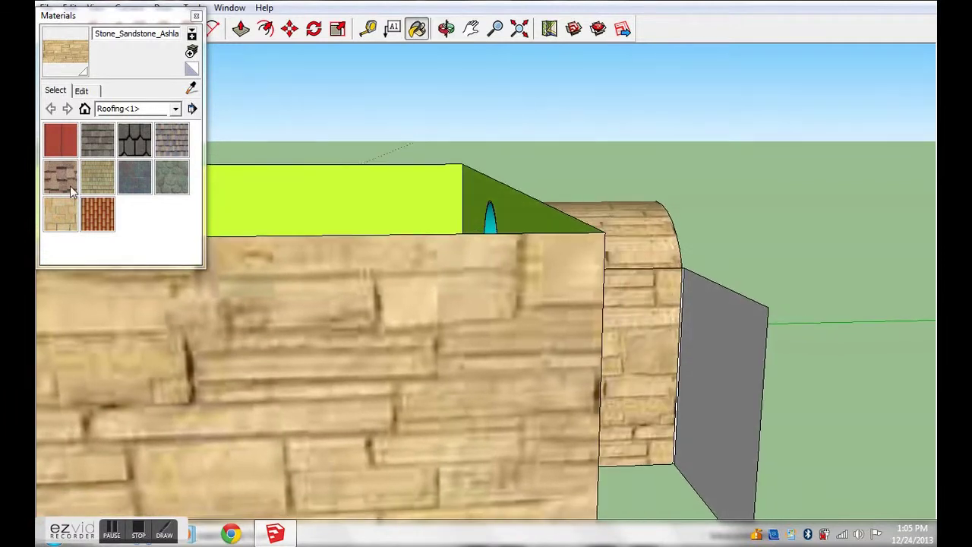
left_click(178, 110)
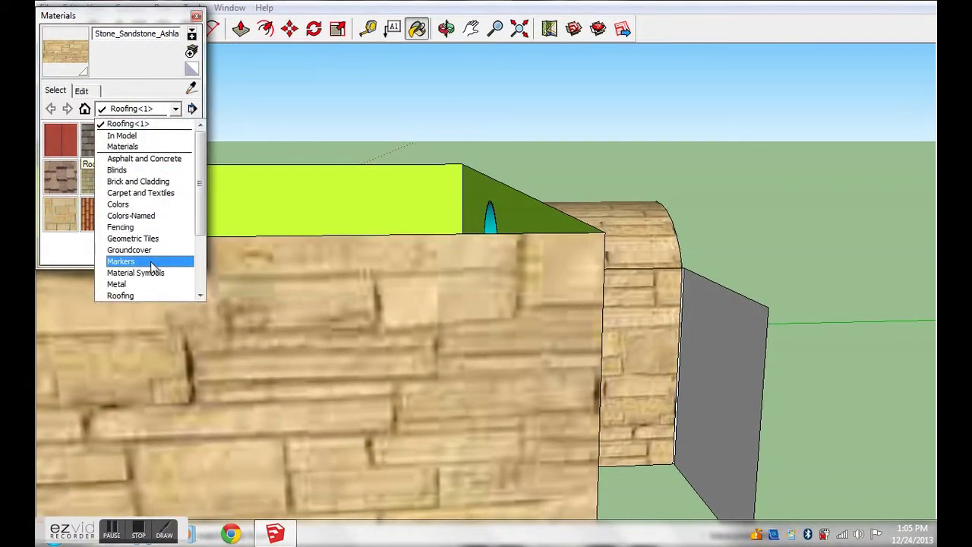
scroll(152, 266, "down", 1)
left_click(145, 284)
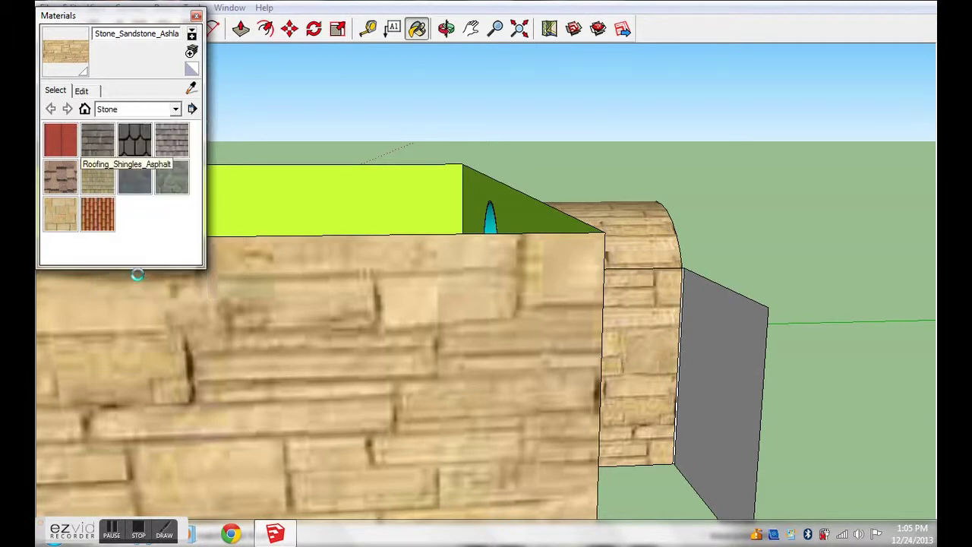
left_click(61, 215)
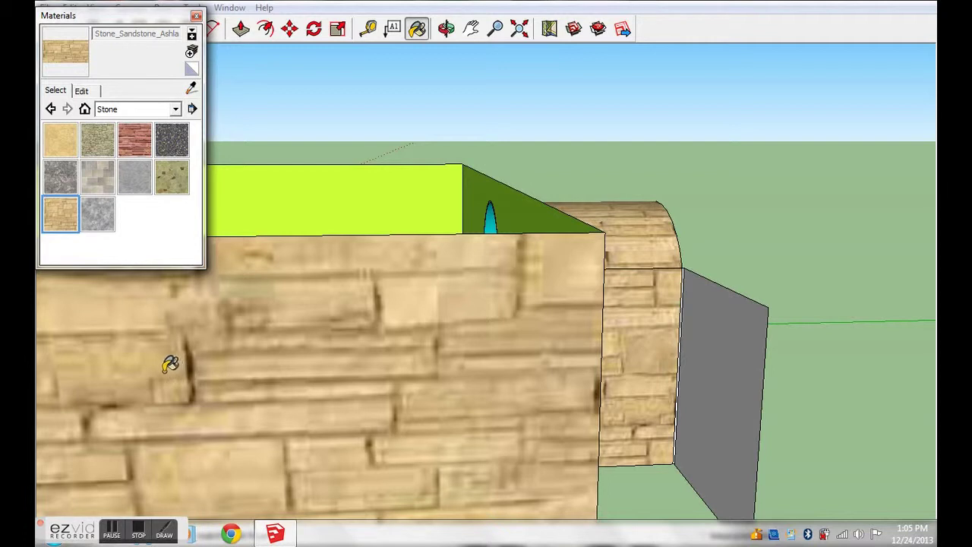
left_click(714, 374)
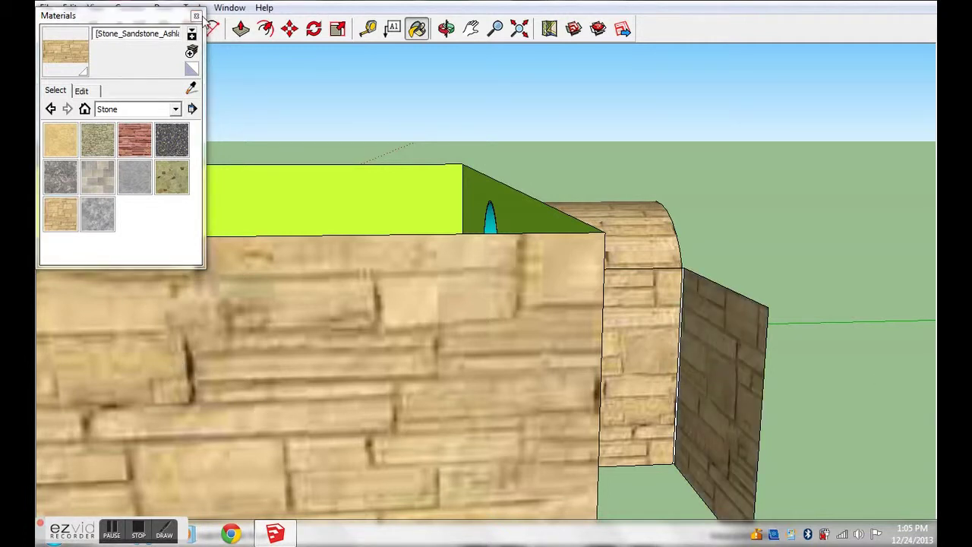
left_click(196, 15)
left_click(446, 29)
mouse_move(756, 177)
left_mouse_down()
mouse_move(718, 226)
mouse_move(306, 246)
mouse_move(490, 269)
mouse_move(643, 274)
mouse_move(695, 306)
mouse_move(818, 293)
left_mouse_up()
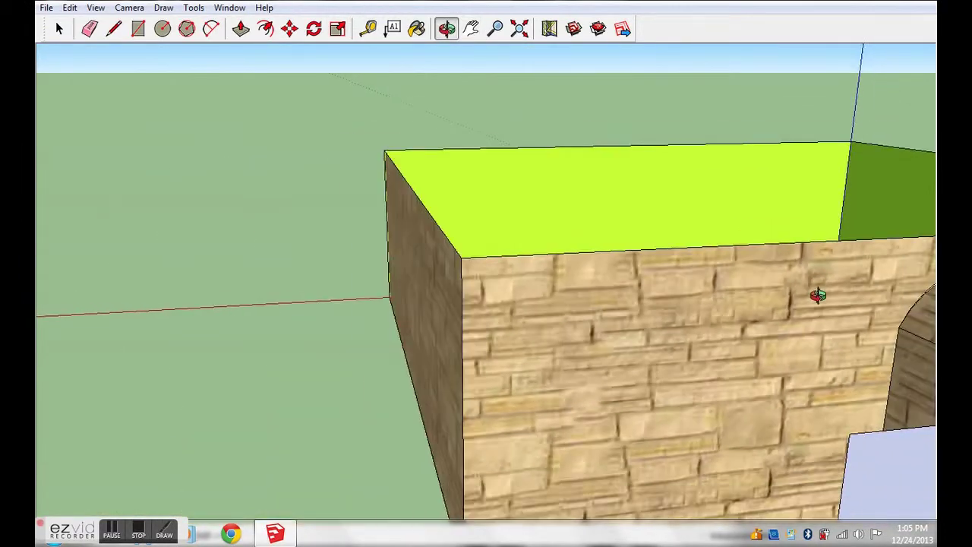
Pan and orbit to a close-up of the other panel at the wall corner
left_click(471, 28)
mouse_move(818, 195)
left_mouse_down()
mouse_move(445, 174)
mouse_move(507, 105)
left_mouse_up()
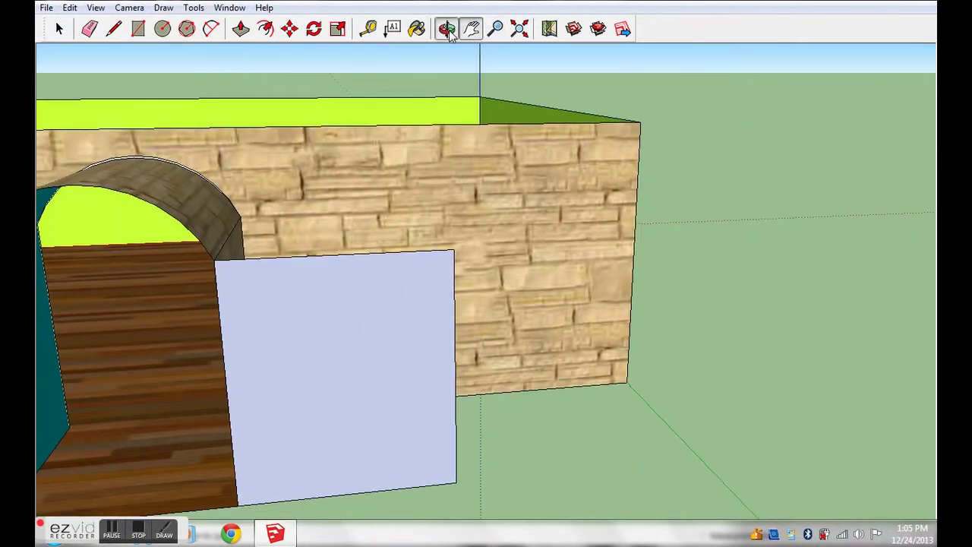
left_click(447, 28)
left_click_drag(463, 239, 152, 235)
mouse_move(667, 190)
left_mouse_down()
mouse_move(511, 210)
mouse_move(438, 200)
left_mouse_up()
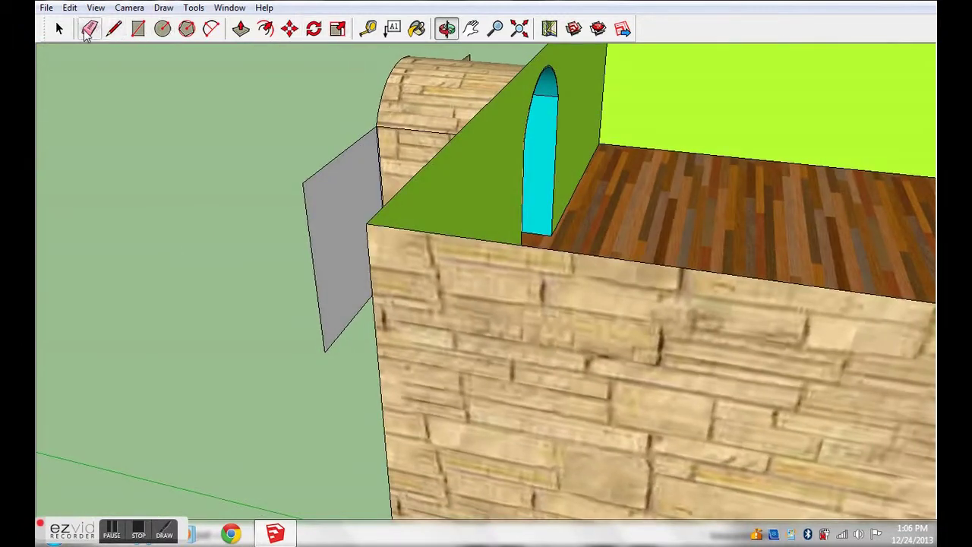
Paint the second panel's grey face Sandstone Ashlar Light, returning to the front view
left_click(417, 30)
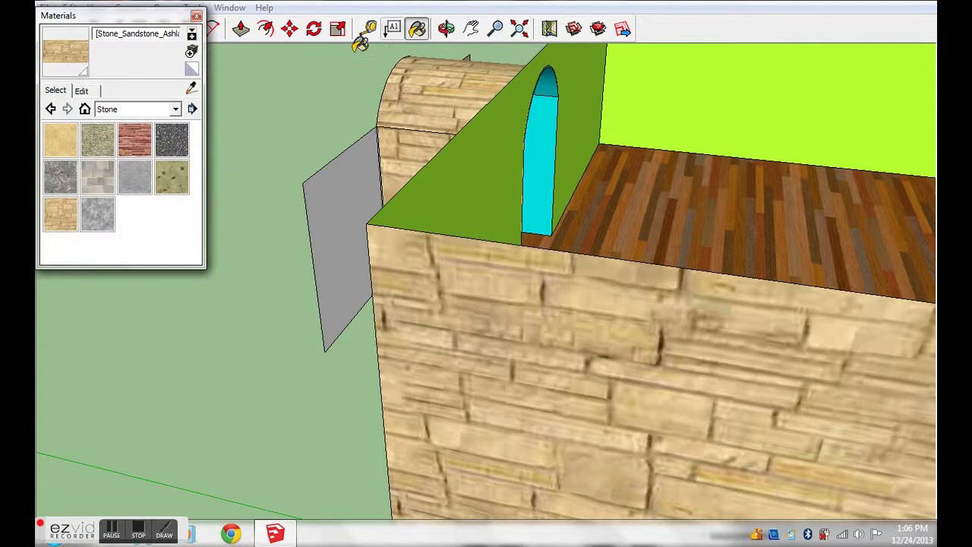
left_click(62, 216)
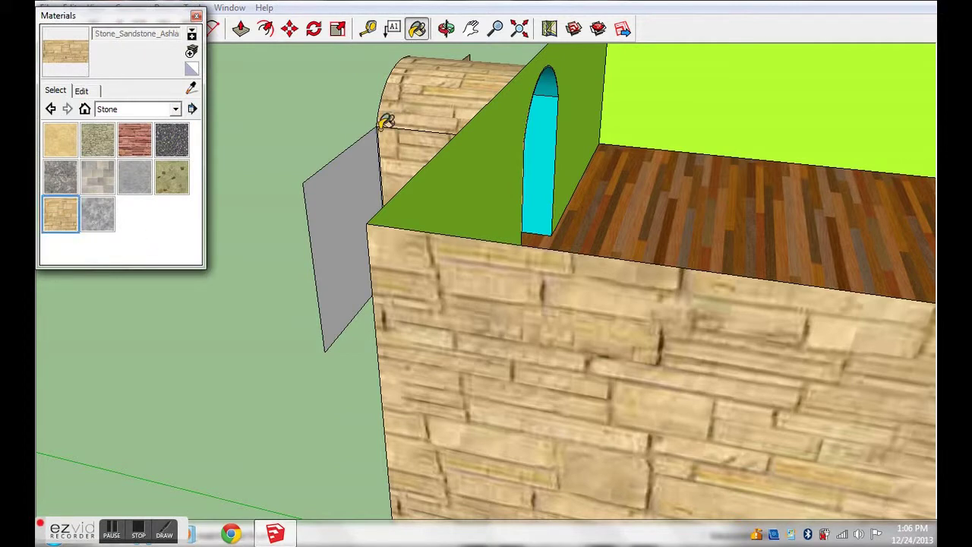
left_click(354, 174)
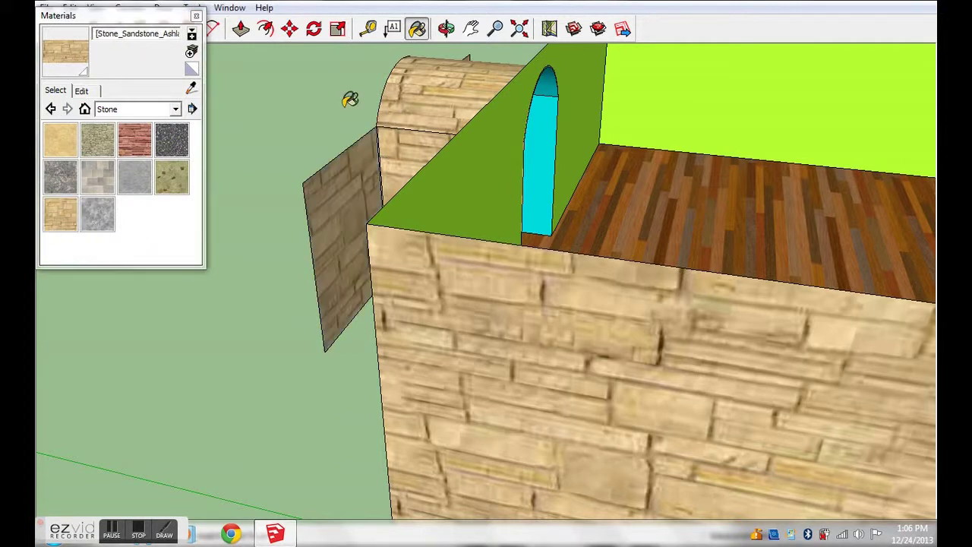
left_click(447, 28)
mouse_move(365, 99)
left_mouse_down()
mouse_move(528, 123)
mouse_move(651, 119)
left_mouse_up()
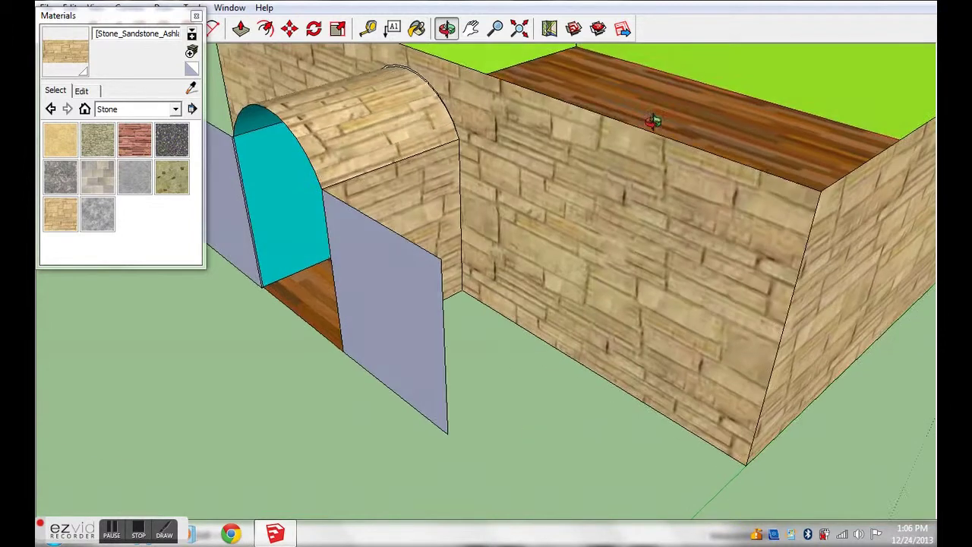
mouse_move(341, 200)
left_mouse_down()
mouse_move(504, 123)
mouse_move(354, 114)
left_mouse_up()
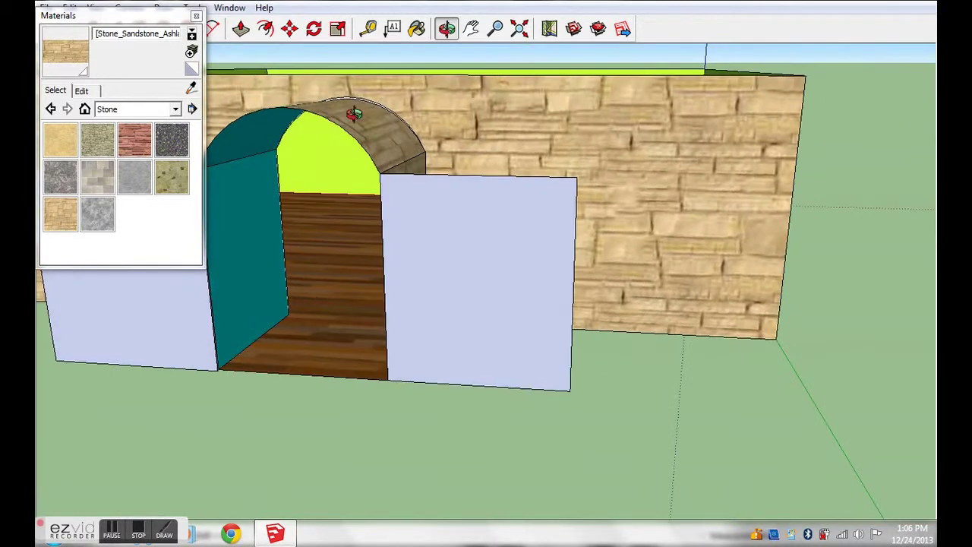
Select the Dark Turquoise swatch from the Colors-Named collection
left_click(175, 109)
left_click(168, 125)
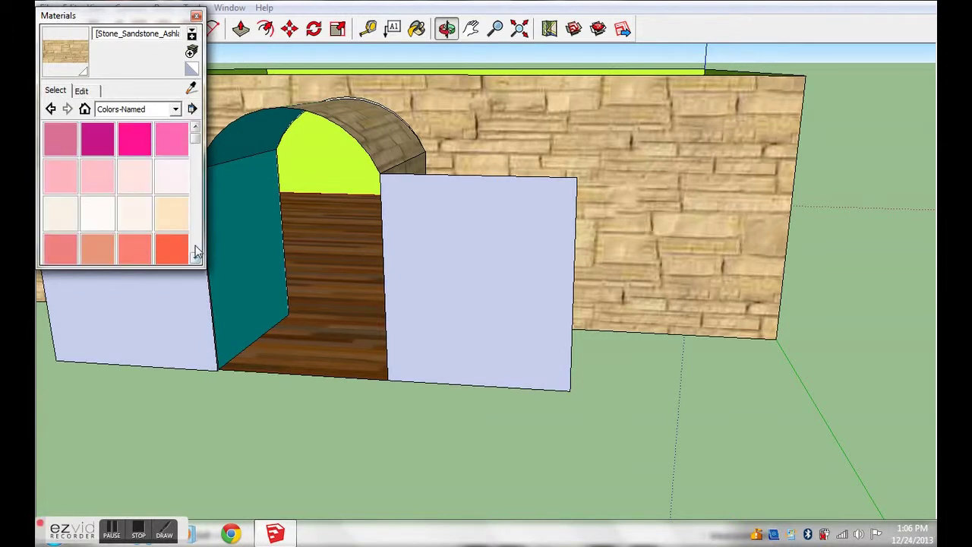
left_click(194, 259)
left_click(194, 259)
left_click(194, 259)
left_click(195, 259)
left_click(195, 259)
left_click(194, 259)
left_click(194, 259)
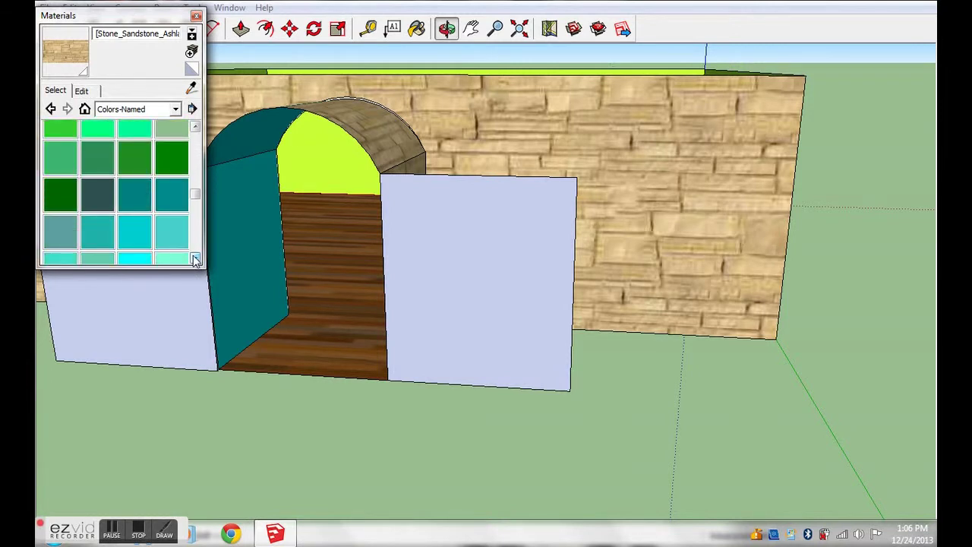
left_click(134, 231)
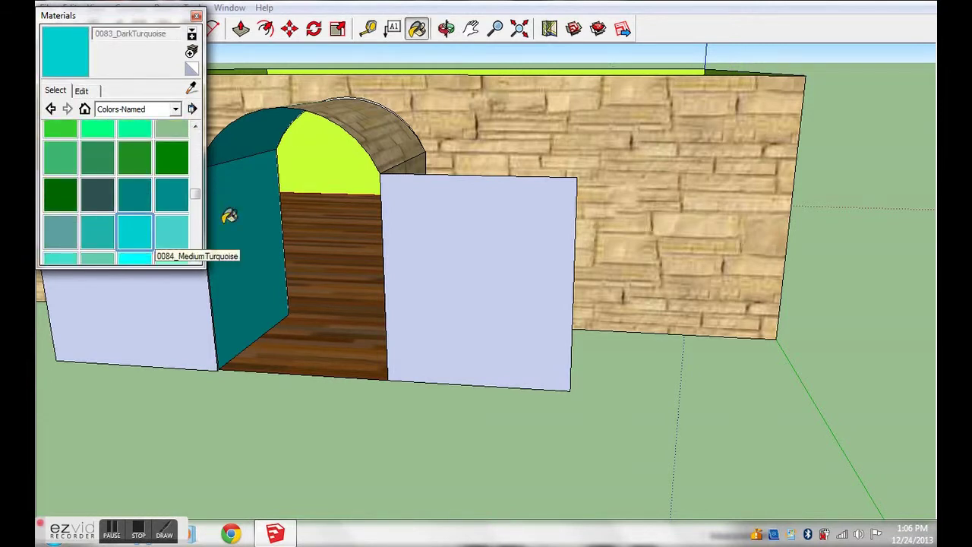
Paint both wall faces beside the arch dark turquoise
left_click(444, 224)
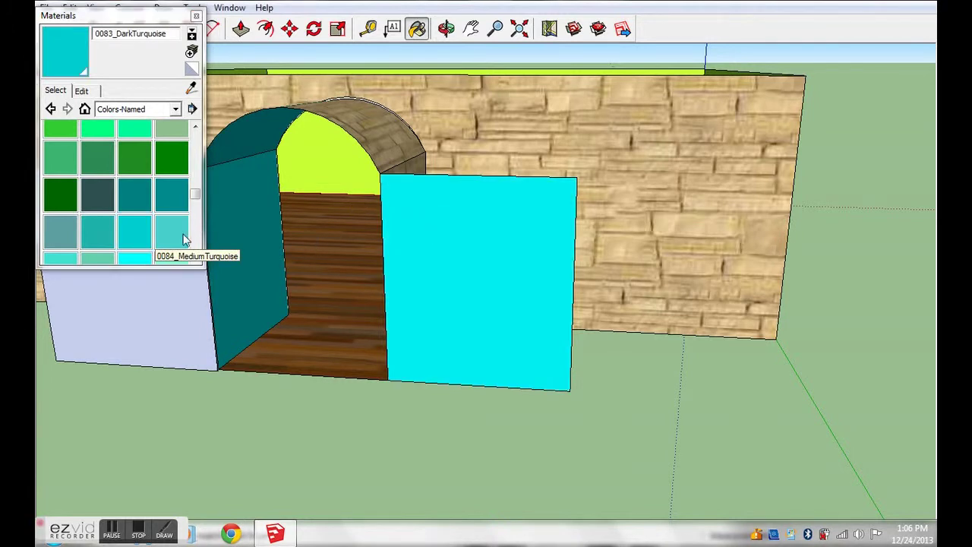
left_click(143, 277)
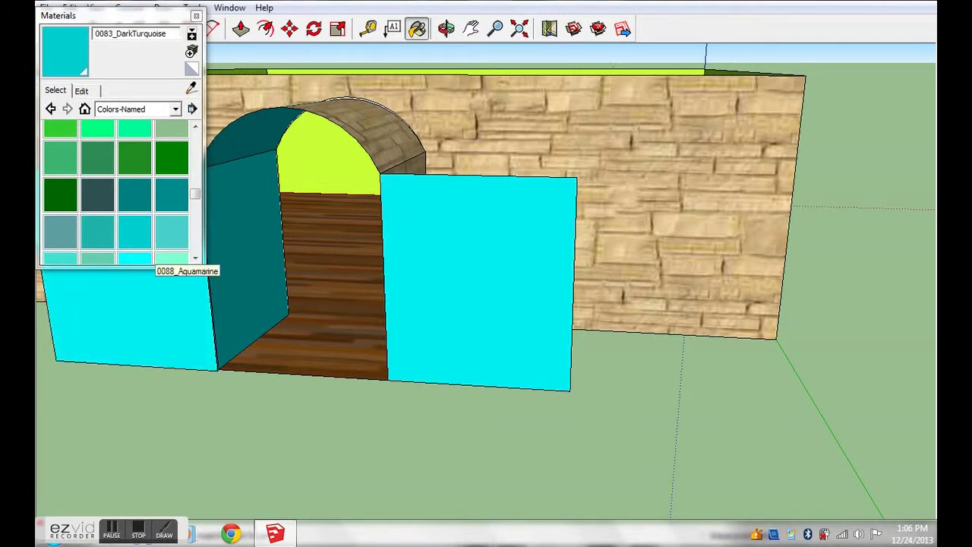
left_click(196, 17)
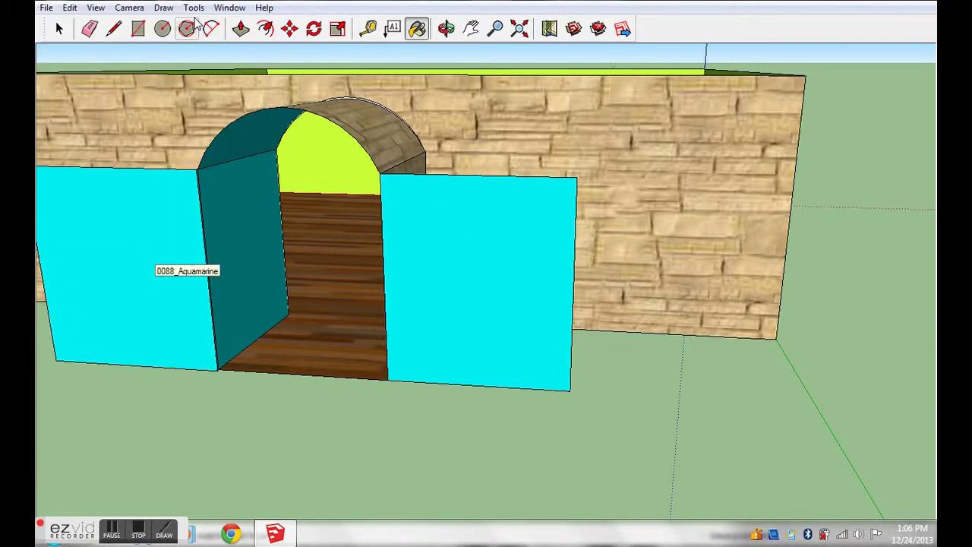
left_click(448, 29)
Draw an upright wall rectangle reaching right from the cyan wall's top corner
mouse_move(421, 204)
left_mouse_down()
mouse_move(567, 187)
mouse_move(617, 145)
mouse_move(458, 172)
mouse_move(254, 321)
mouse_move(167, 280)
mouse_move(407, 278)
mouse_move(578, 251)
left_mouse_up()
left_click(144, 31)
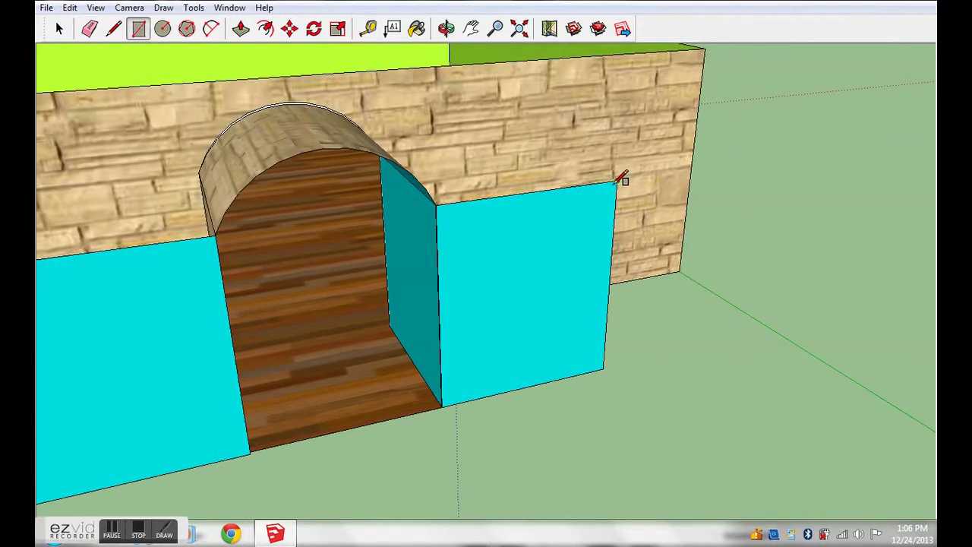
left_click(617, 180)
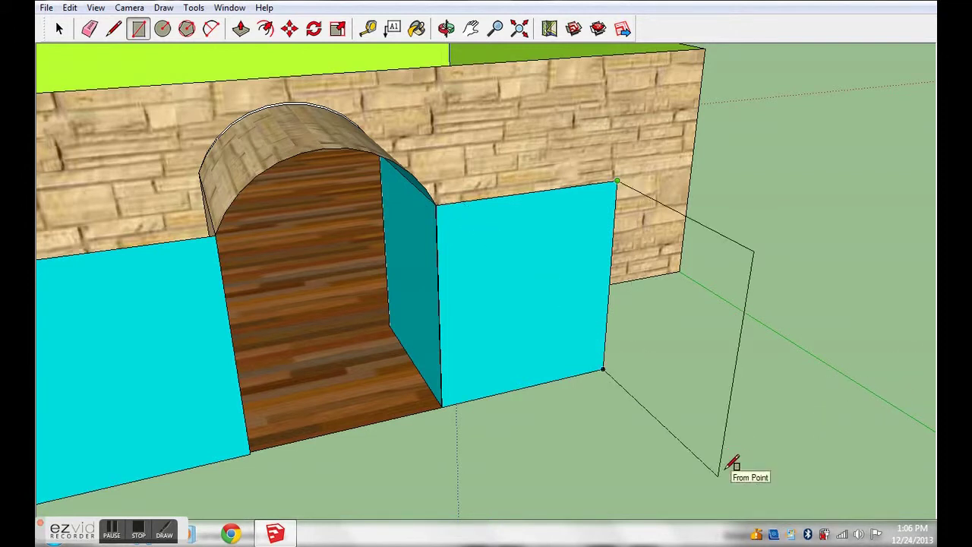
middle_click_drag(766, 521, 773, 488)
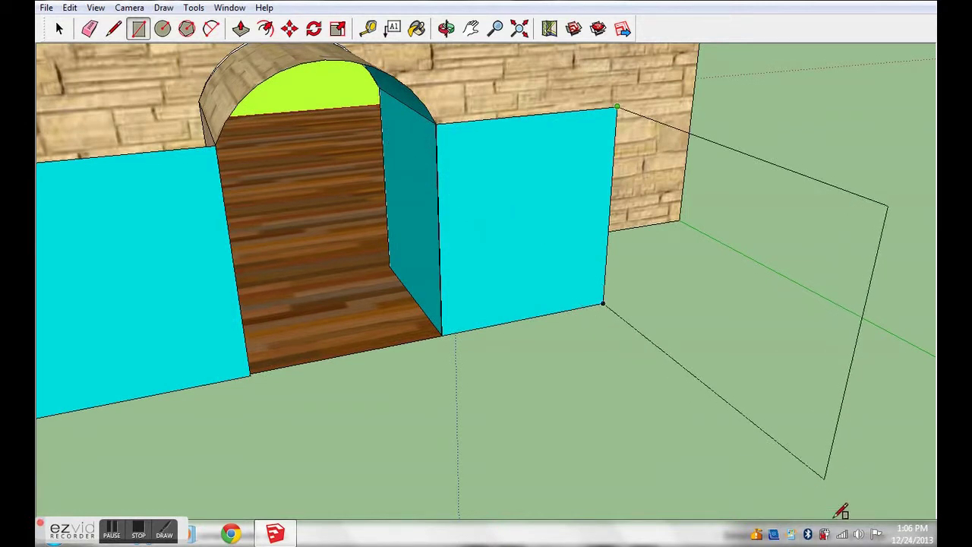
middle_click_drag(838, 512, 843, 494)
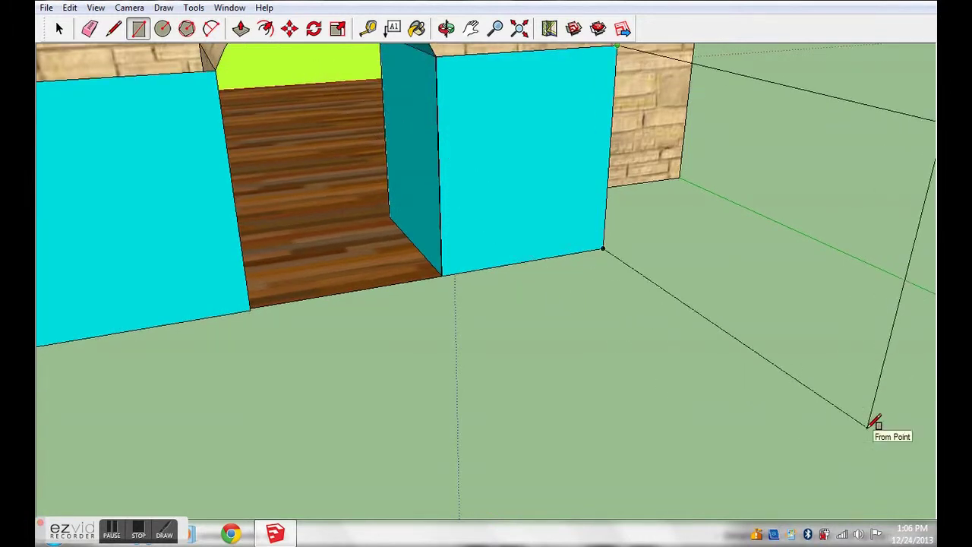
left_click(870, 426)
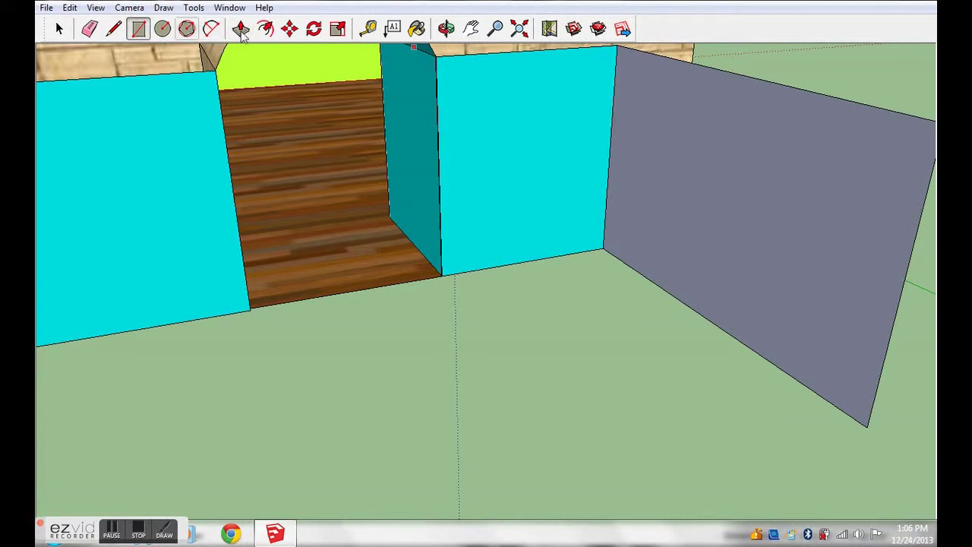
Draw a second wall rectangle from the grey wall's top corner across the front
left_click(446, 28)
mouse_move(722, 330)
left_mouse_down()
mouse_move(566, 362)
mouse_move(823, 324)
mouse_move(856, 300)
left_mouse_up()
scroll(594, 324, "down", 3)
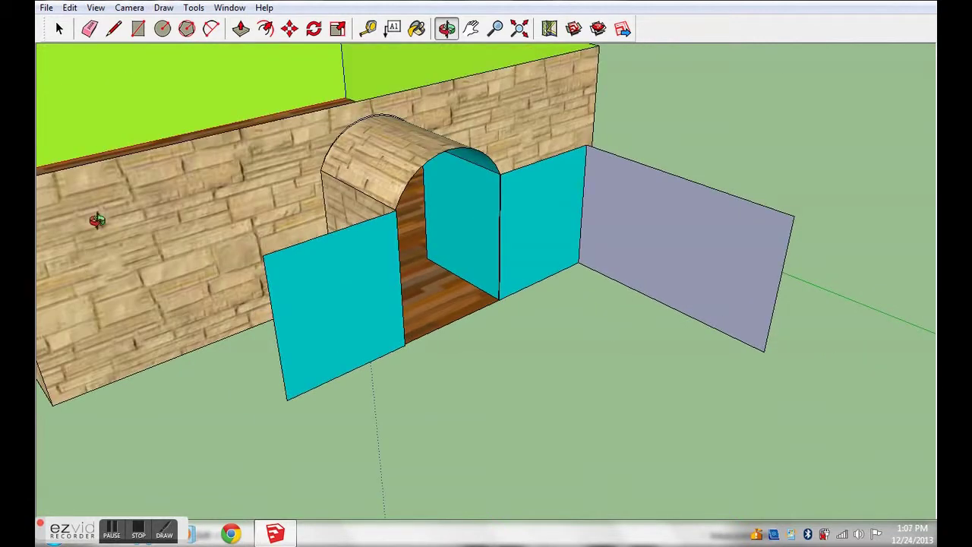
left_click(138, 28)
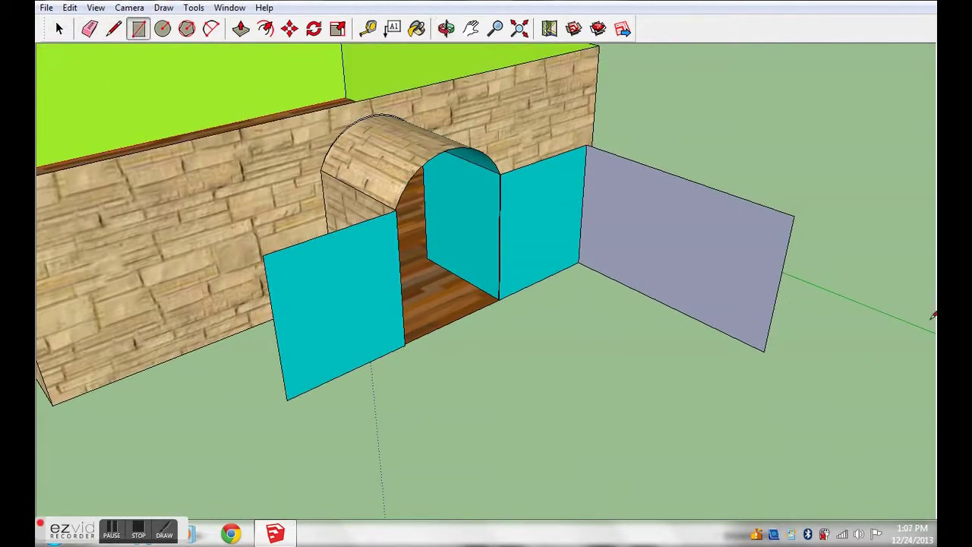
left_click(794, 217)
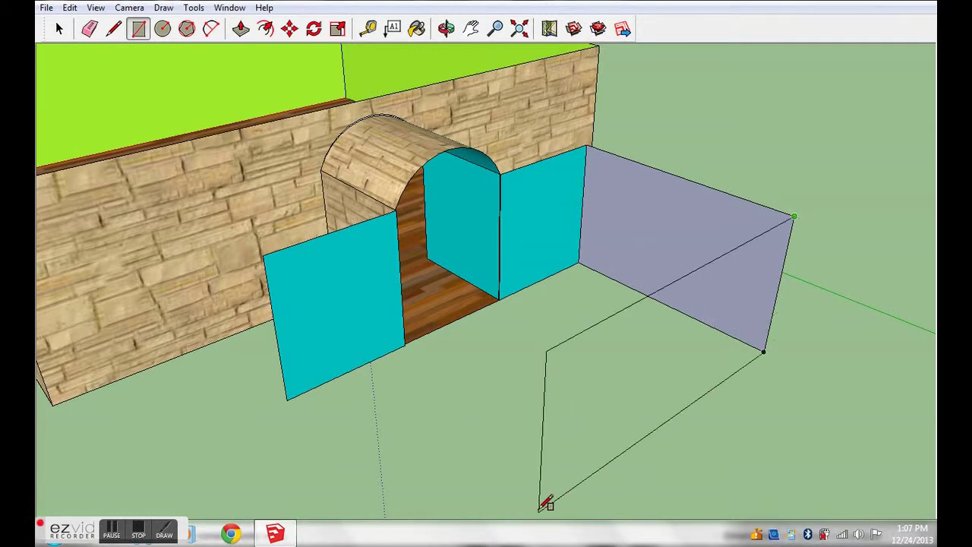
mouse_move(522, 532)
middle_mouse_down("shift")
mouse_move(489, 524)
mouse_move(474, 477)
middle_mouse_up("shift")
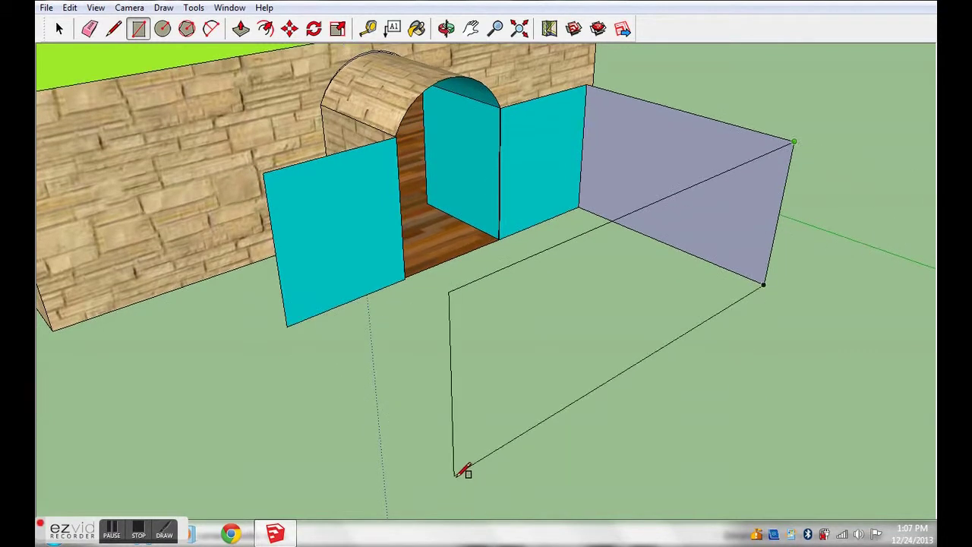
left_click(447, 459)
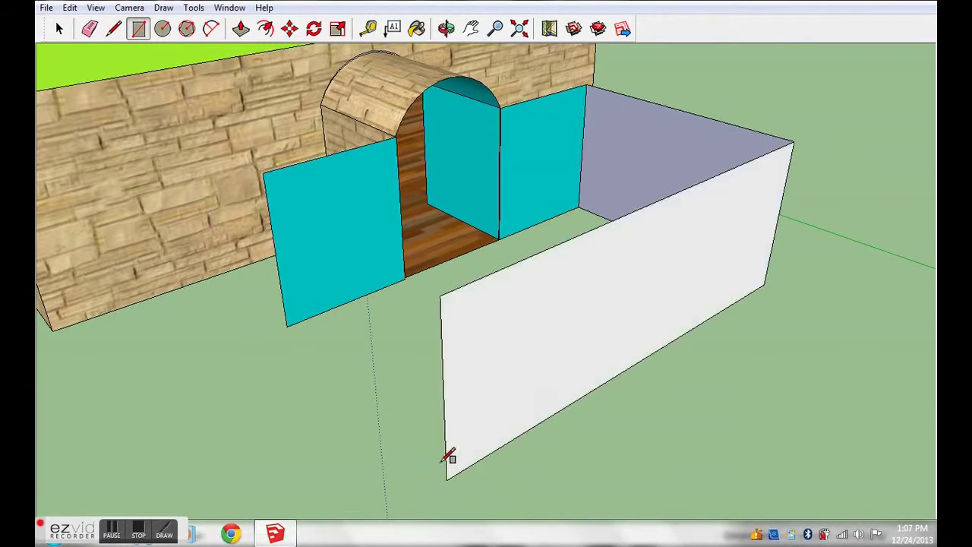
From a top-down view, undo the second front wall with Ctrl+Z
left_click(447, 28)
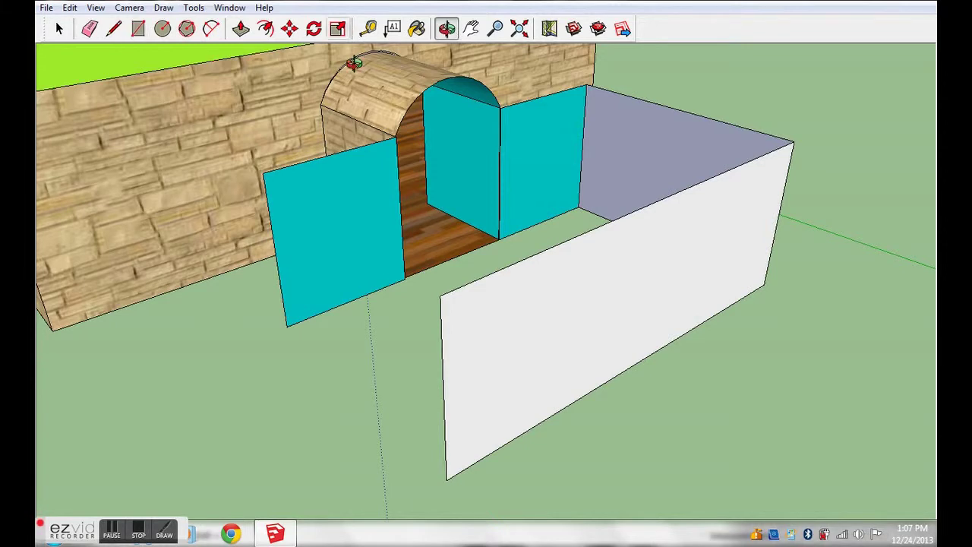
left_click_drag(494, 228, 579, 299)
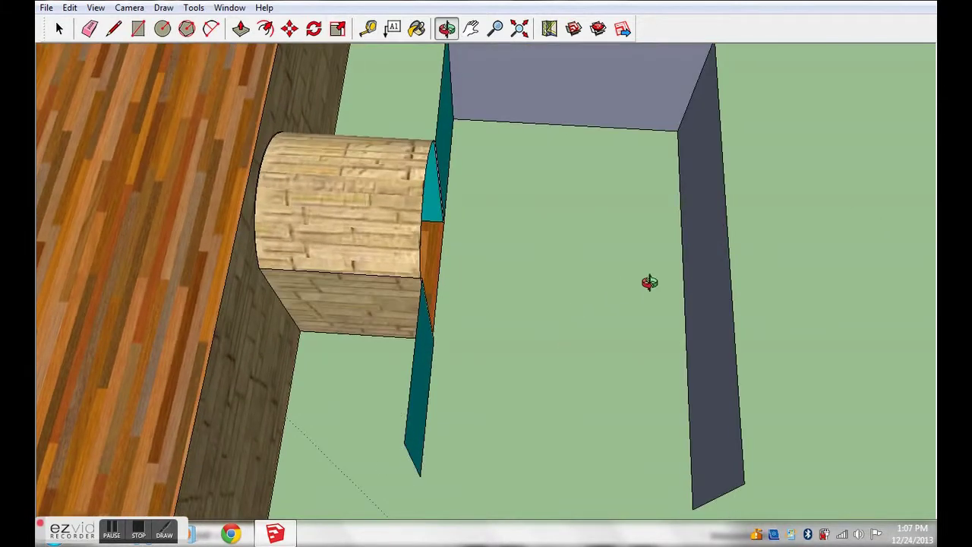
key("ctrl+z")
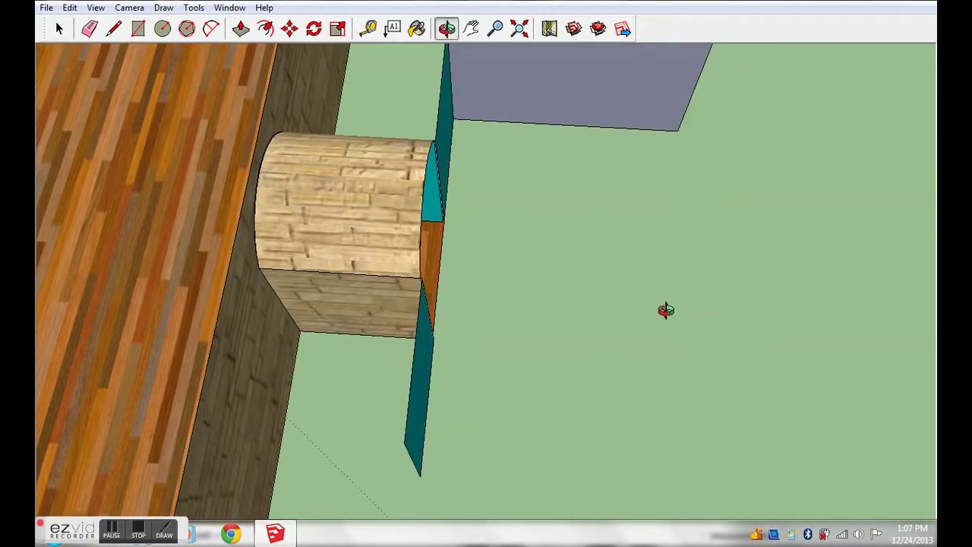
left_click_drag(503, 250, 530, 247)
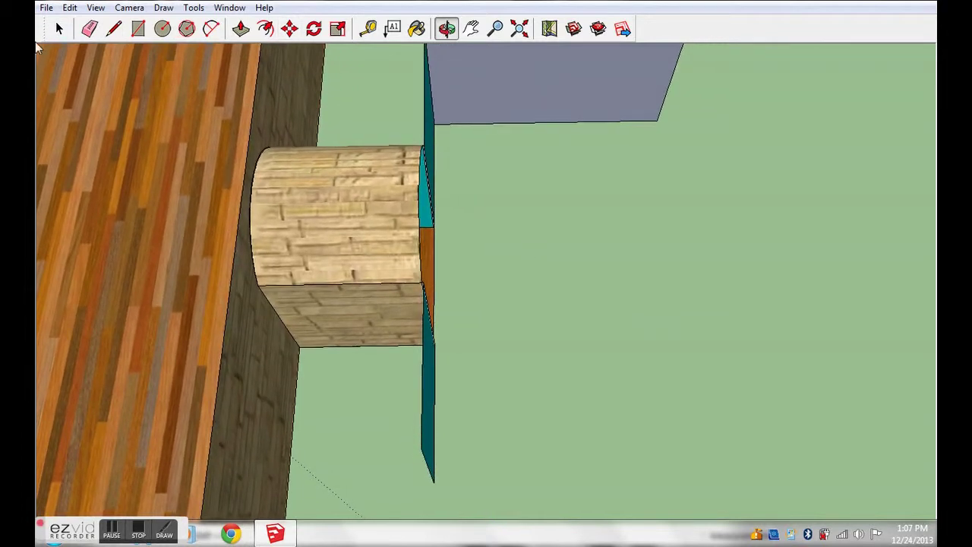
Zoom, pan and orbit back to an overhead view of the entrance
left_click(137, 29)
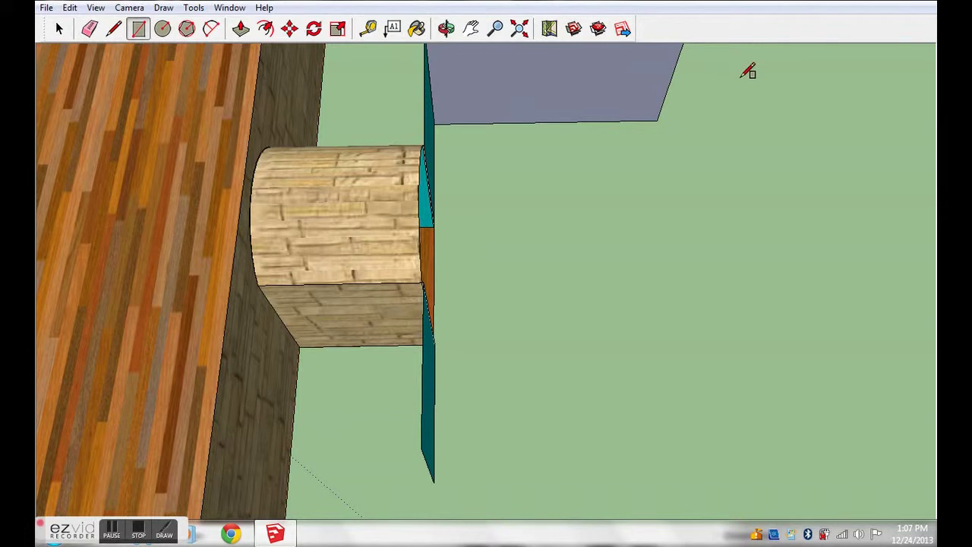
scroll(819, 95, "down", 1)
scroll(813, 82, "down", 1)
scroll(814, 70, "down", 1)
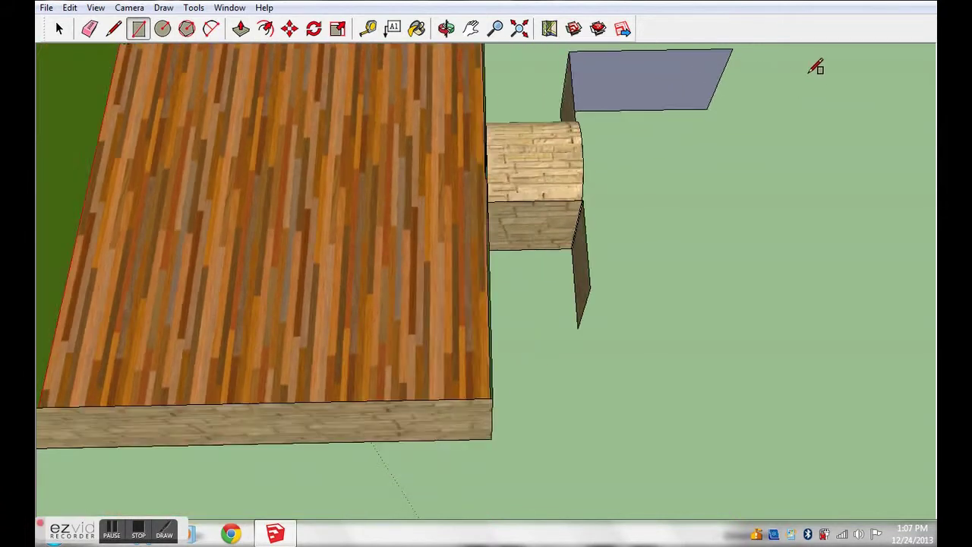
left_click(732, 50)
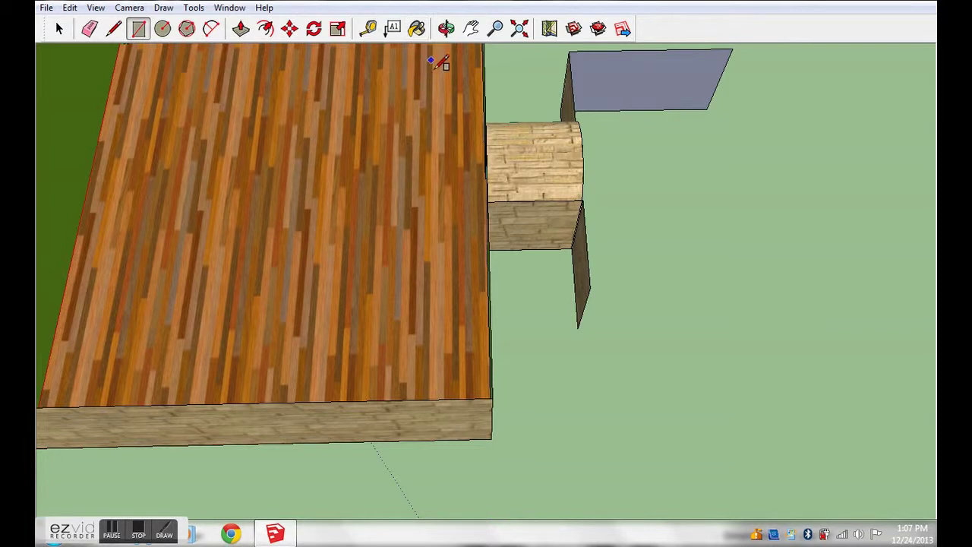
scroll(530, 81, "up", 3)
scroll(846, 120, "up", 1)
left_click(471, 29)
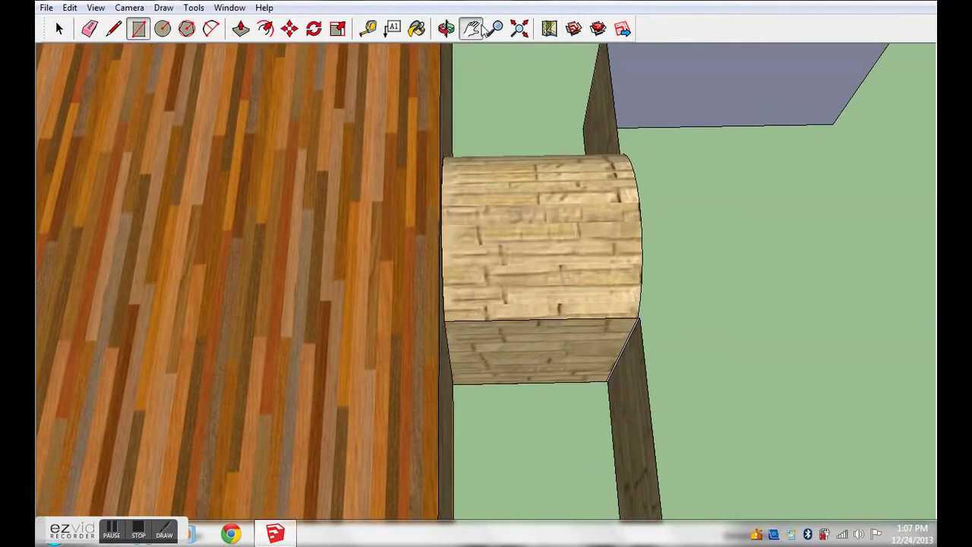
mouse_move(733, 240)
left_mouse_down()
mouse_move(391, 100)
mouse_move(455, 295)
mouse_move(487, 203)
left_mouse_up()
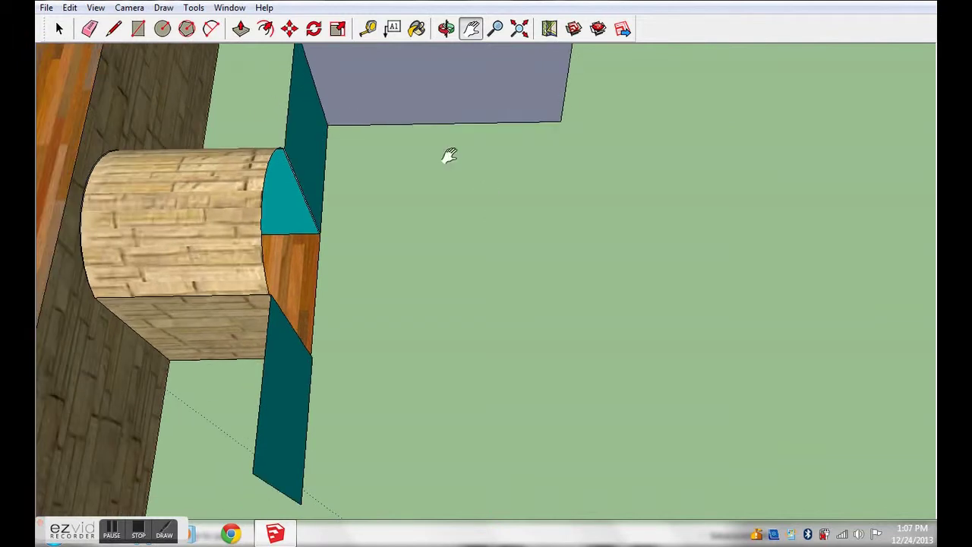
mouse_move(458, 134)
middle_mouse_down()
mouse_move(402, 150)
mouse_move(269, 70)
mouse_move(260, 41)
middle_mouse_up()
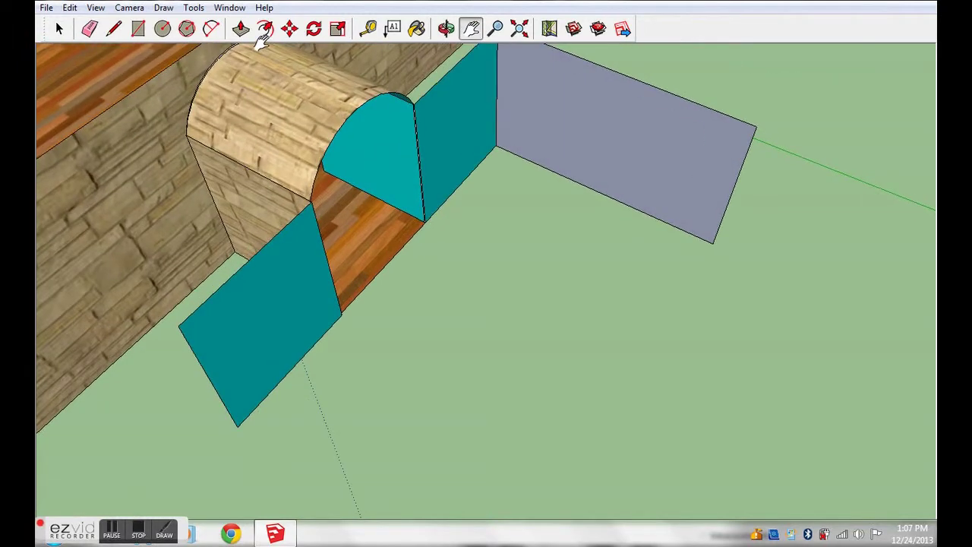
Attempt a line and a floor rectangle at the walls' corner, undoing both
left_click(136, 28)
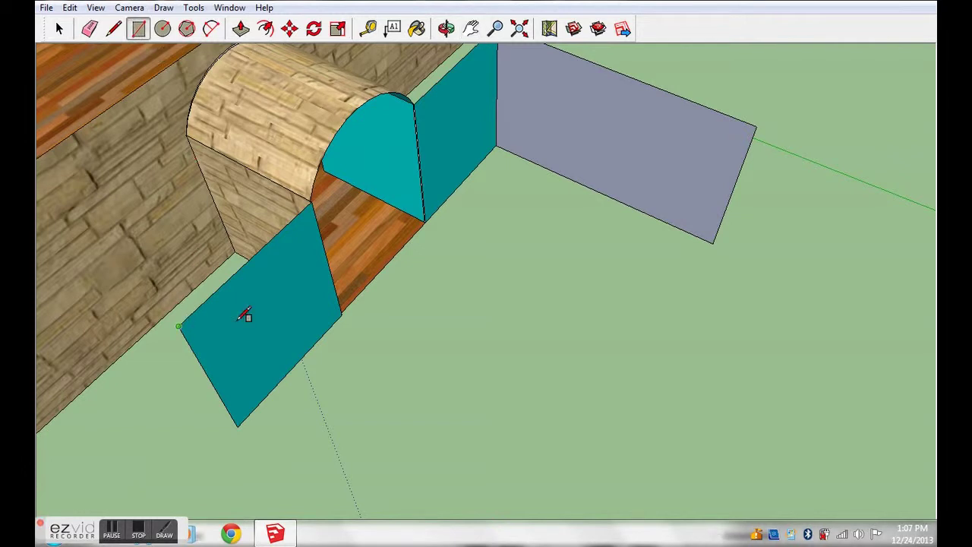
left_click(114, 29)
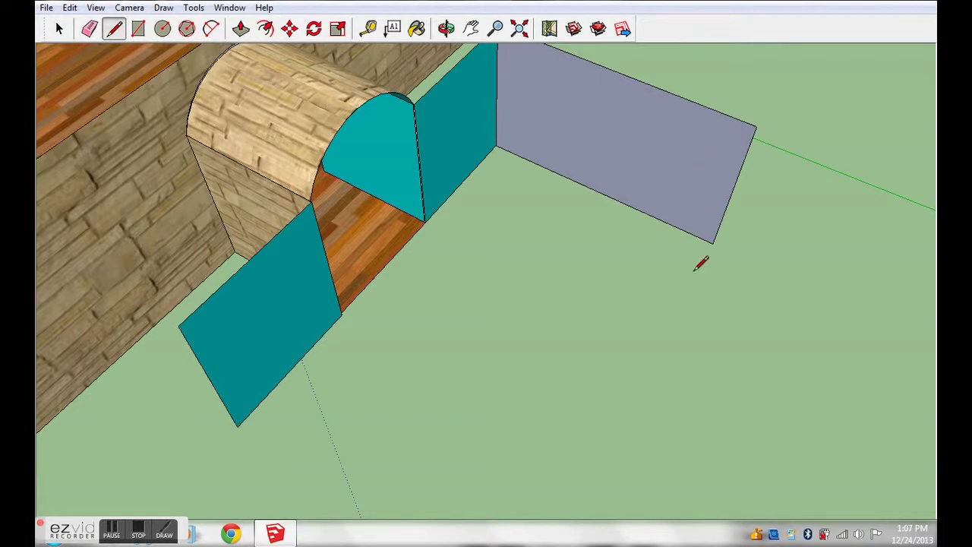
left_click(714, 241)
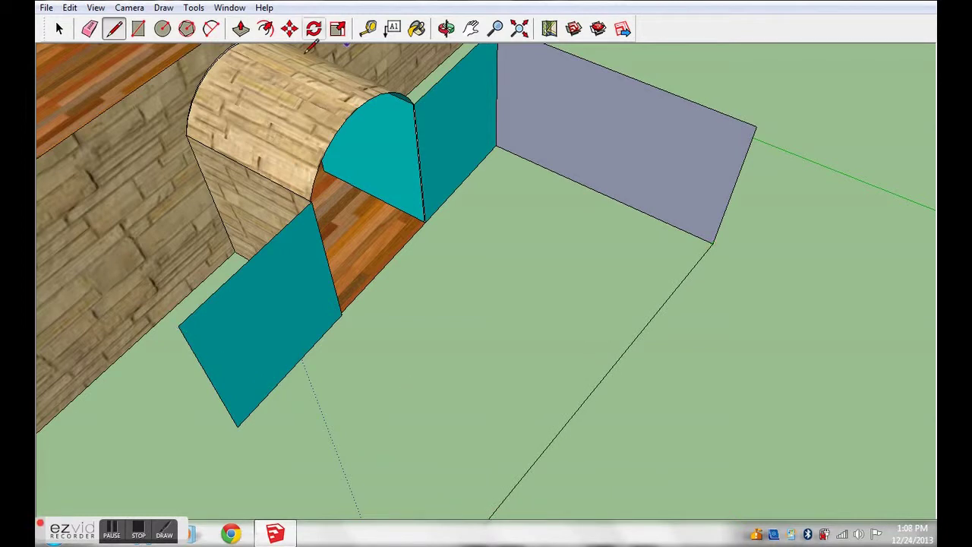
left_click(138, 28)
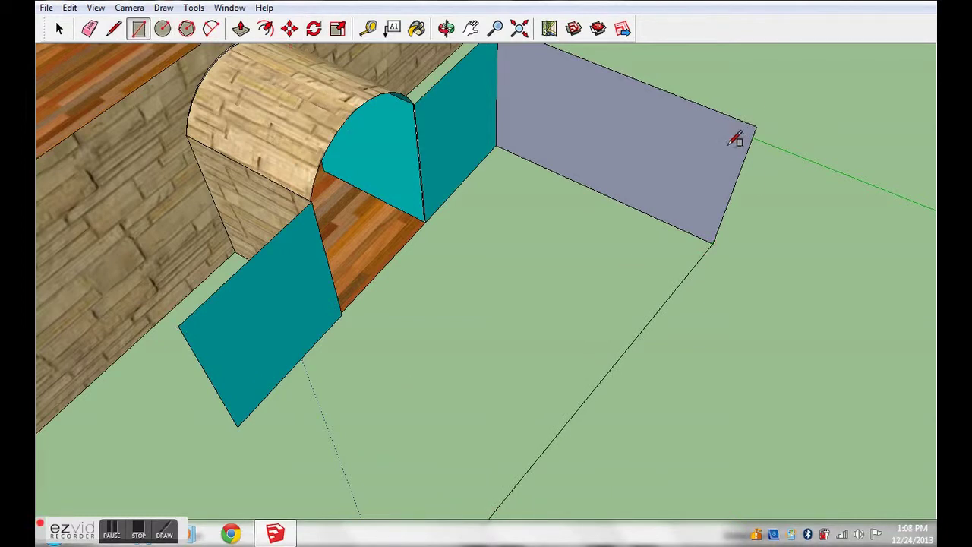
key("ctrl+z")
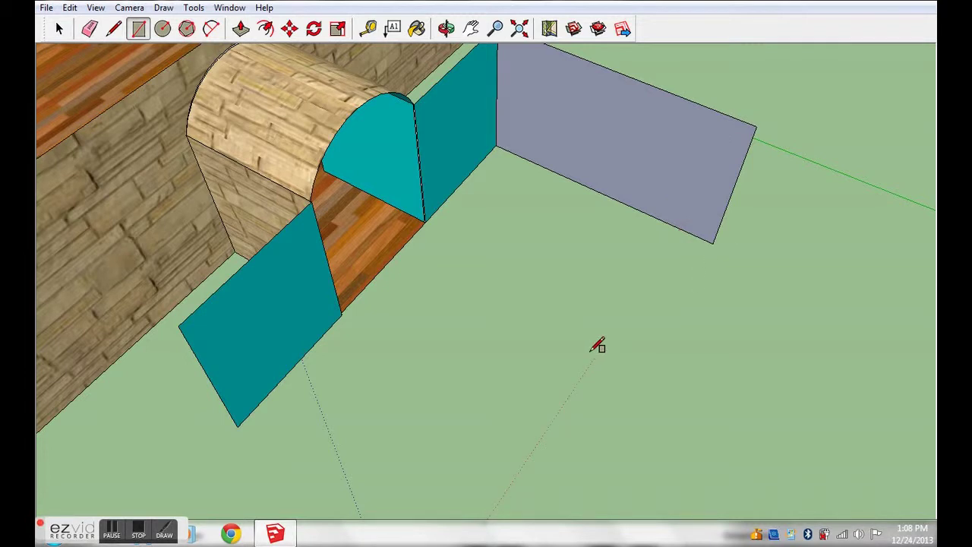
left_click(113, 29)
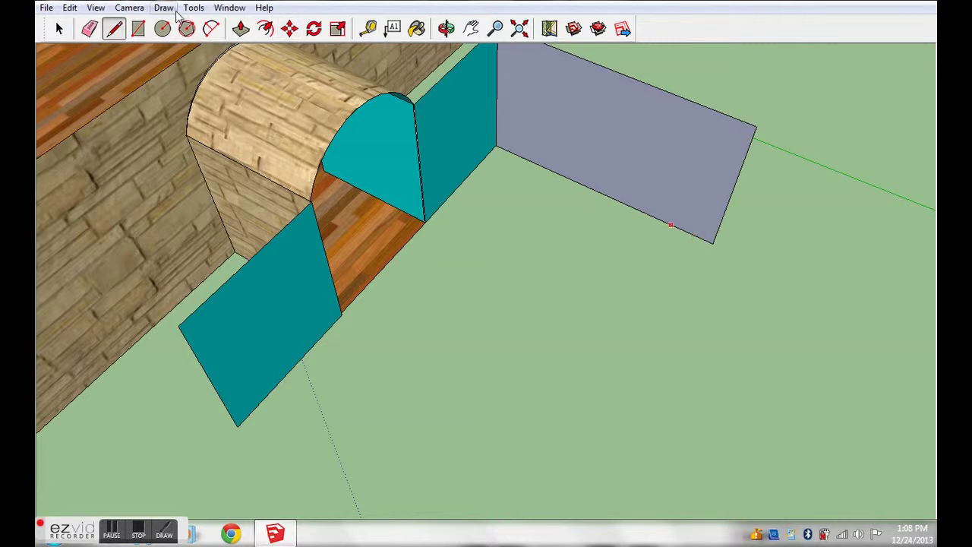
left_click(138, 30)
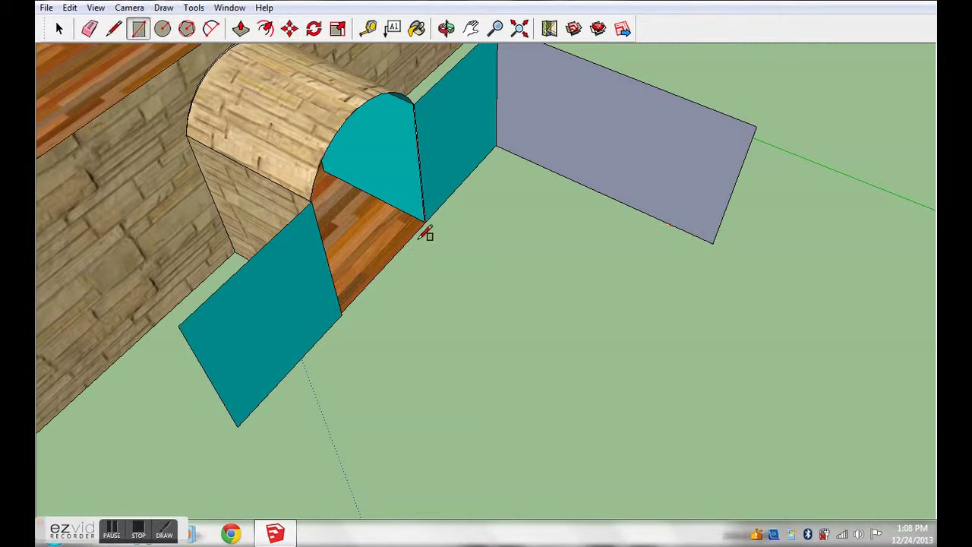
left_click(497, 146)
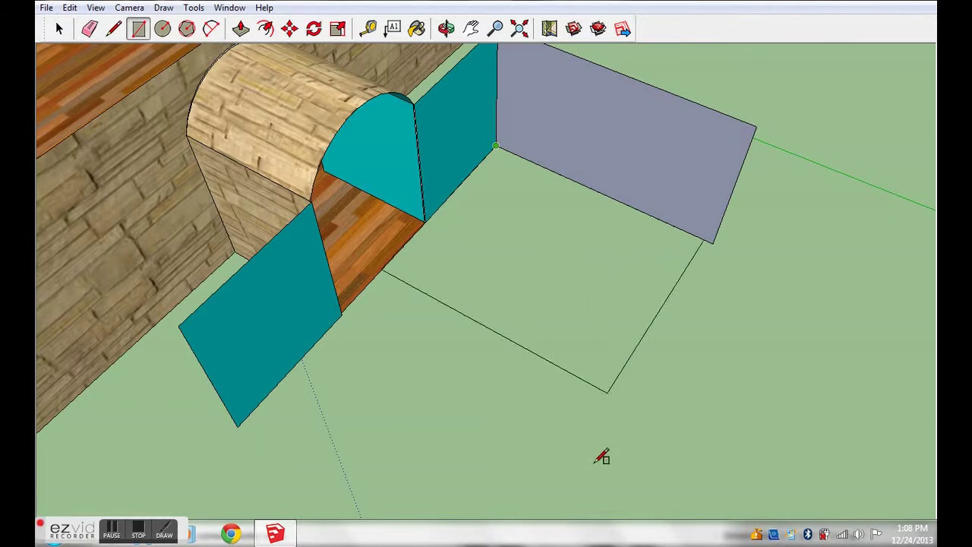
mouse_move(434, 514)
middle_mouse_down()
mouse_move(445, 529)
mouse_move(479, 513)
mouse_move(526, 448)
middle_mouse_up()
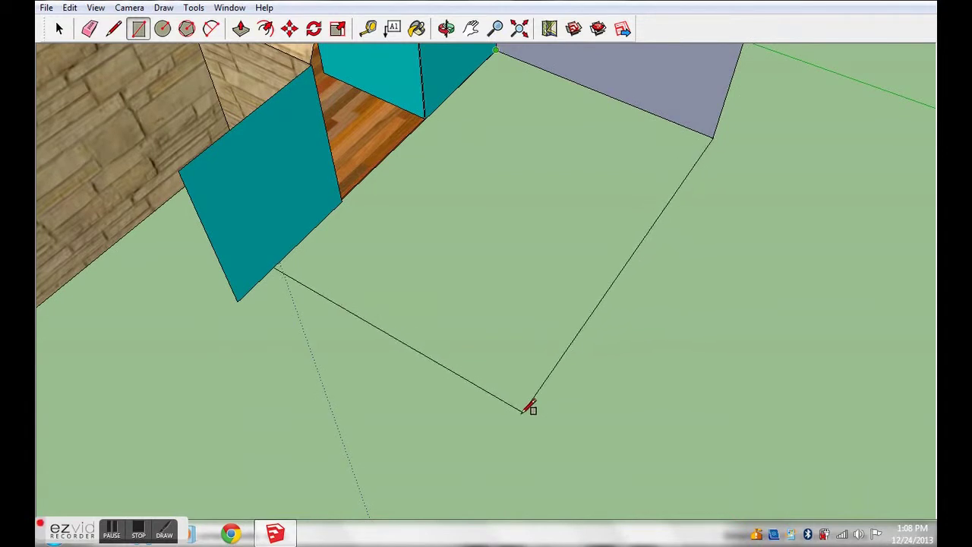
key("Escape")
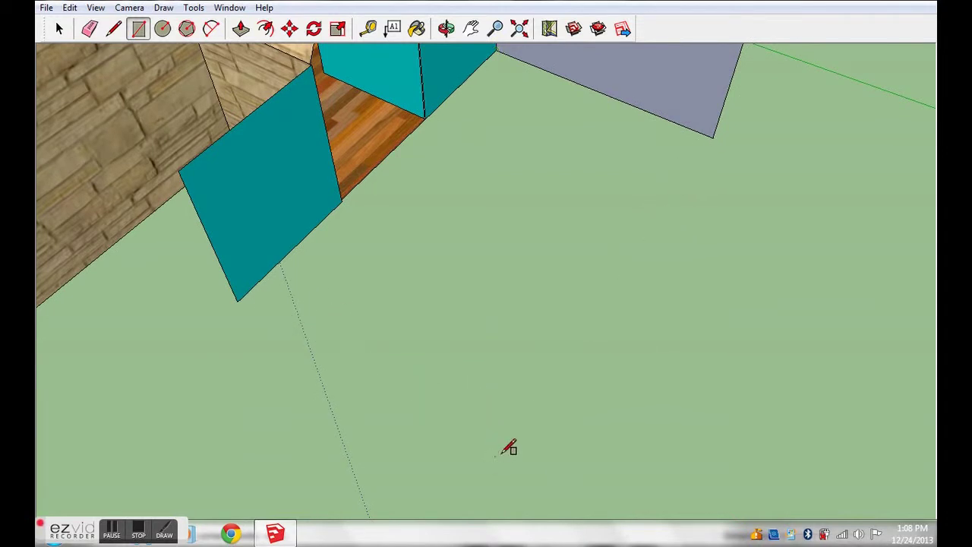
left_click(600, 296)
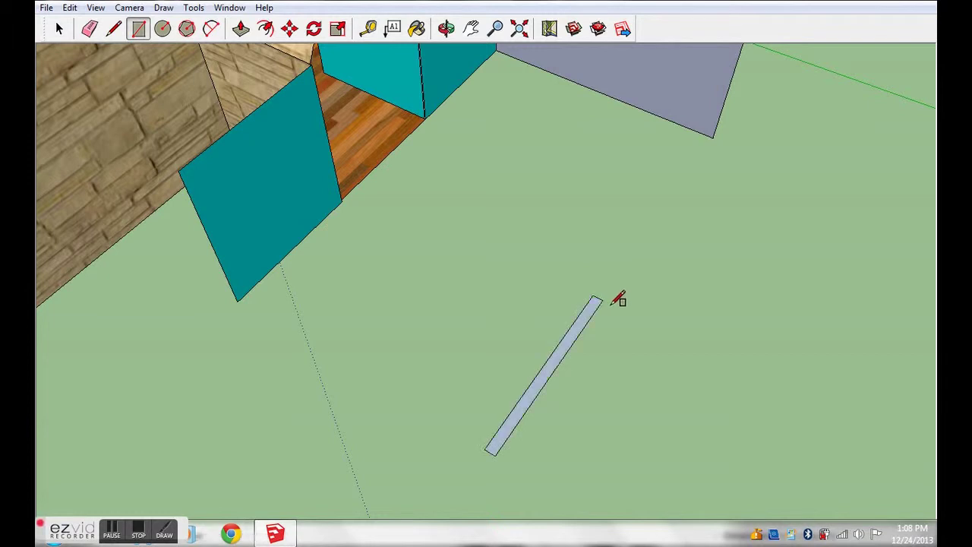
key("ctrl+z")
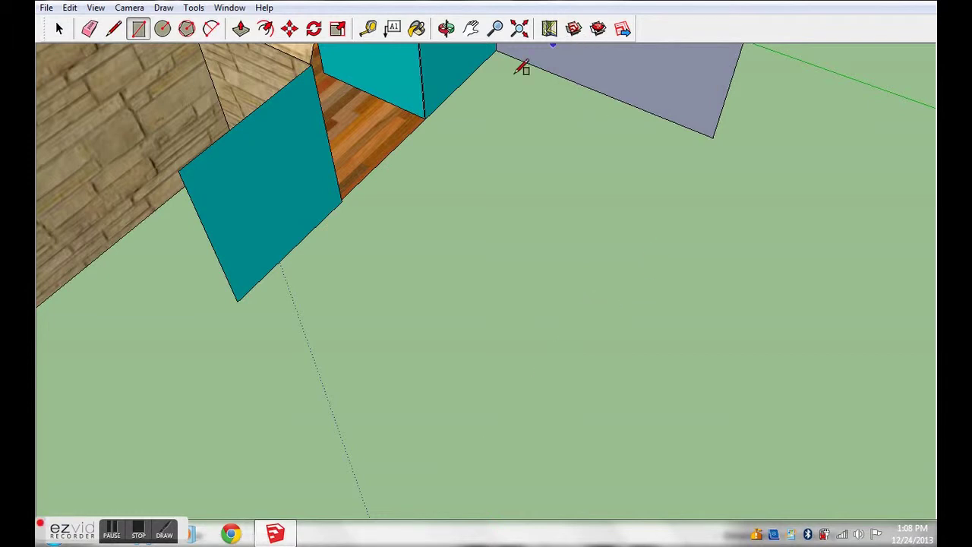
Draw the courtyard rectangle from the grey wall's corner to beside the teal wall
left_click(496, 49)
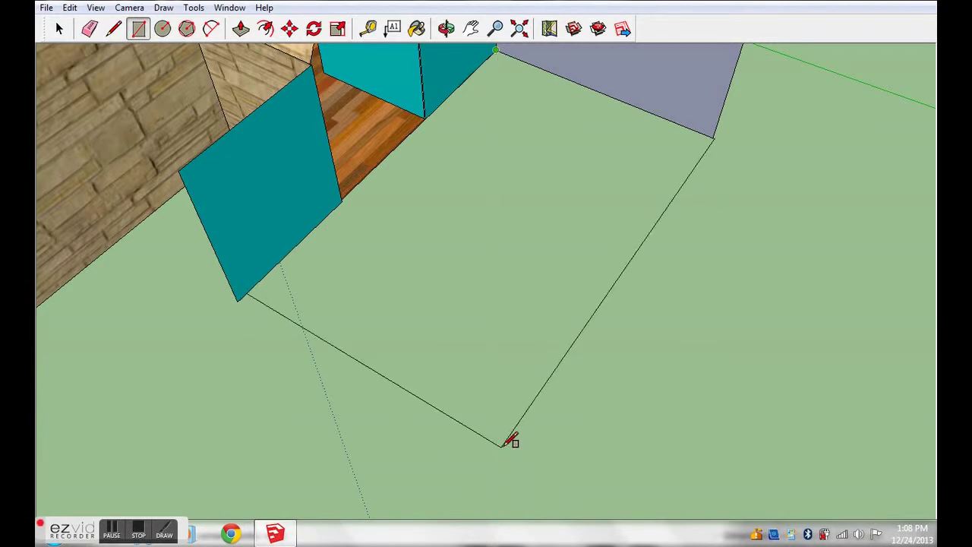
left_click(501, 446)
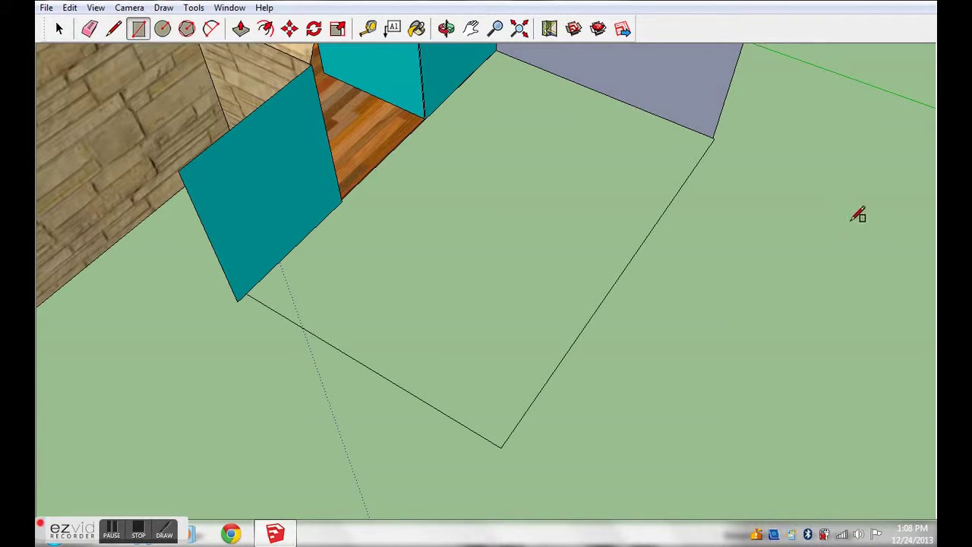
scroll(851, 44, "down", 2)
scroll(848, 45, "down", 2)
Draw a wall rectangle from the teal wall's corner along the courtyard front
left_click(471, 28)
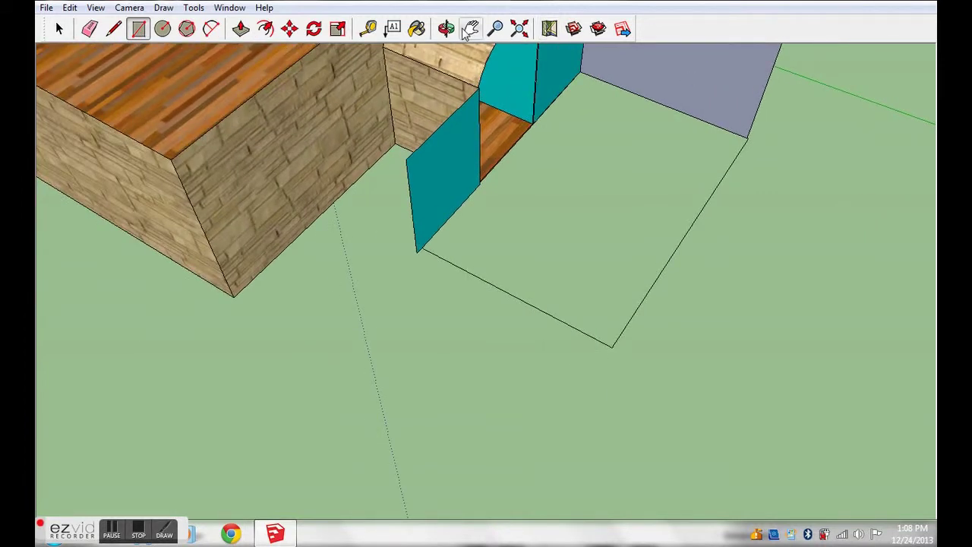
left_click_drag(660, 159, 529, 223)
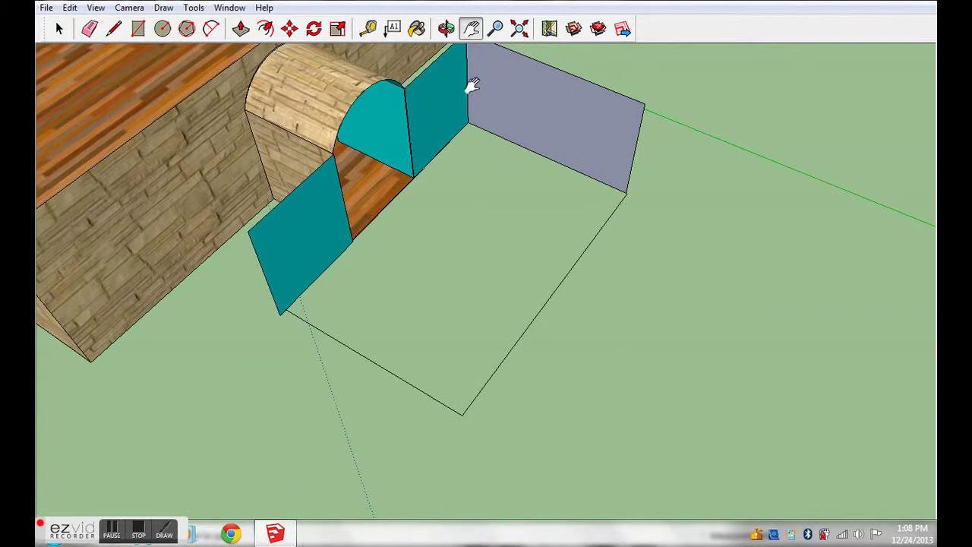
left_click(139, 32)
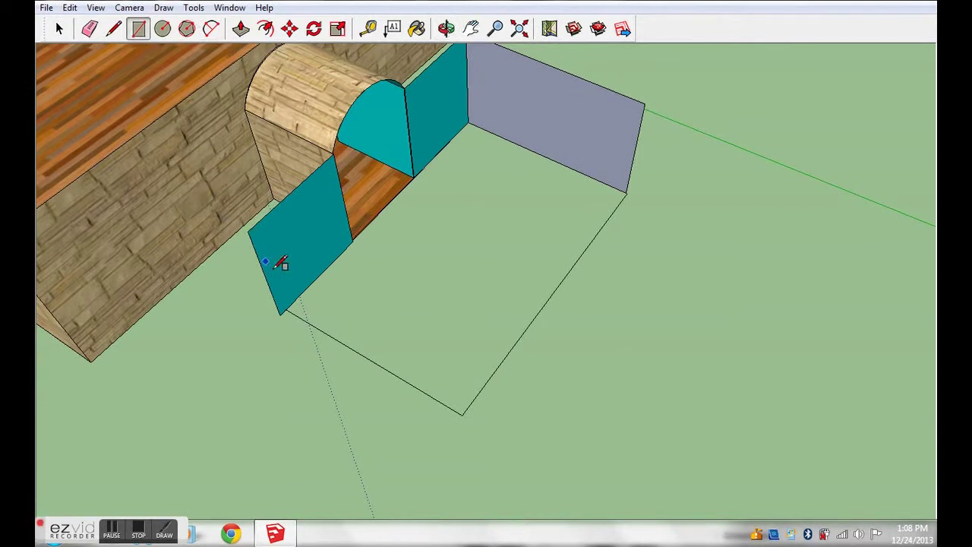
left_click(250, 229)
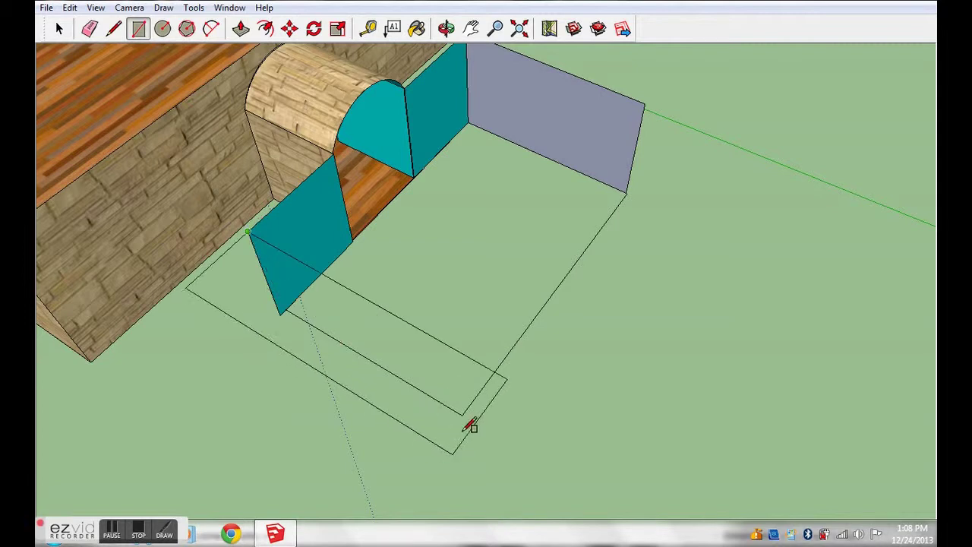
left_click(462, 414)
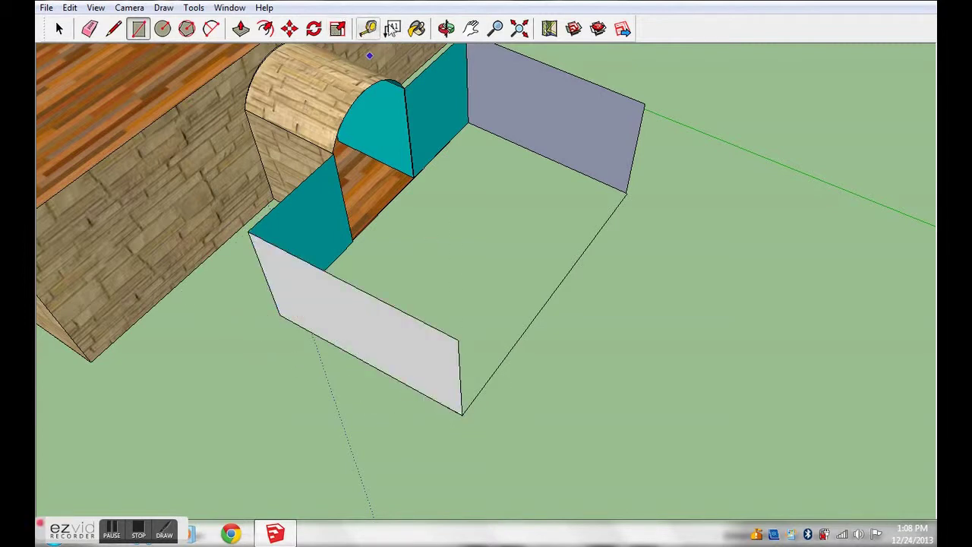
Erase the stray edge along the left wall and the courtyard's front floor edge
left_click(446, 28)
mouse_move(622, 300)
left_mouse_down()
mouse_move(645, 303)
mouse_move(399, 319)
mouse_move(400, 282)
mouse_move(436, 281)
mouse_move(354, 125)
left_mouse_up()
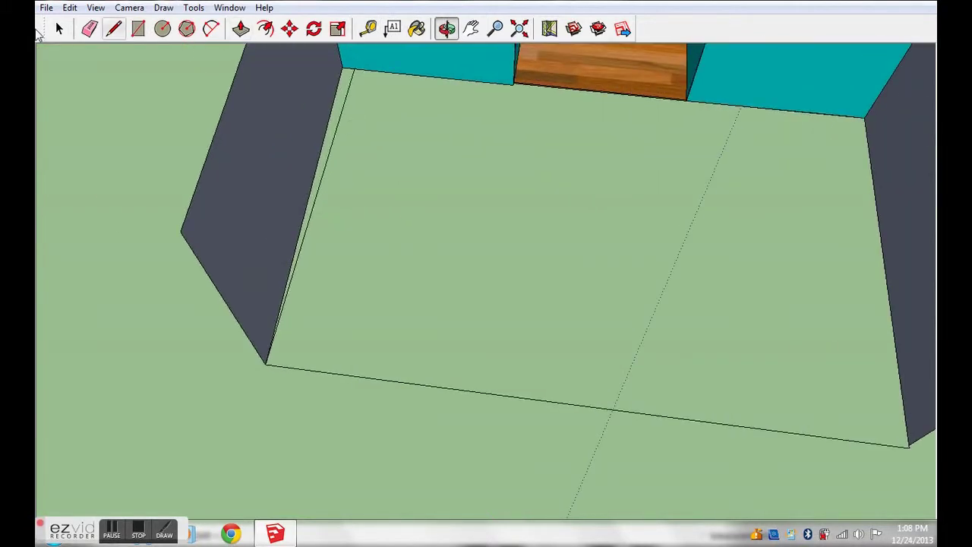
left_click(89, 29)
left_click_drag(348, 116, 343, 314)
left_click_drag(437, 360, 391, 328)
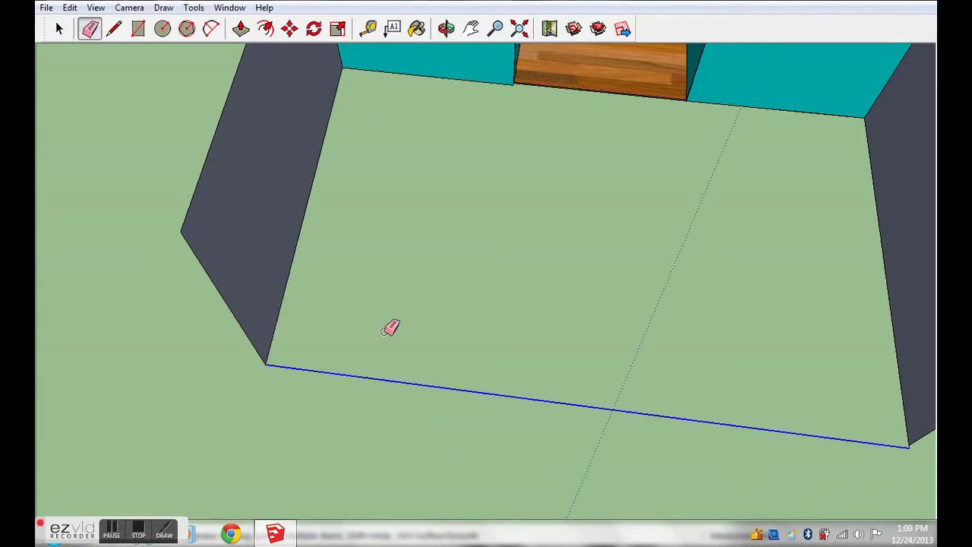
left_click(139, 28)
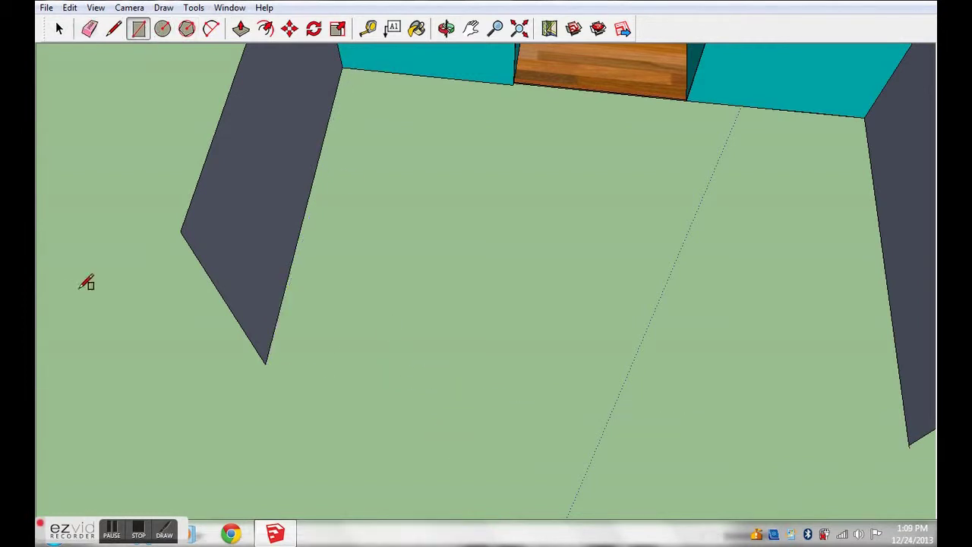
Draw the front wall rectangle from the left wall's outer corner to the right wall's corner
left_click(180, 231)
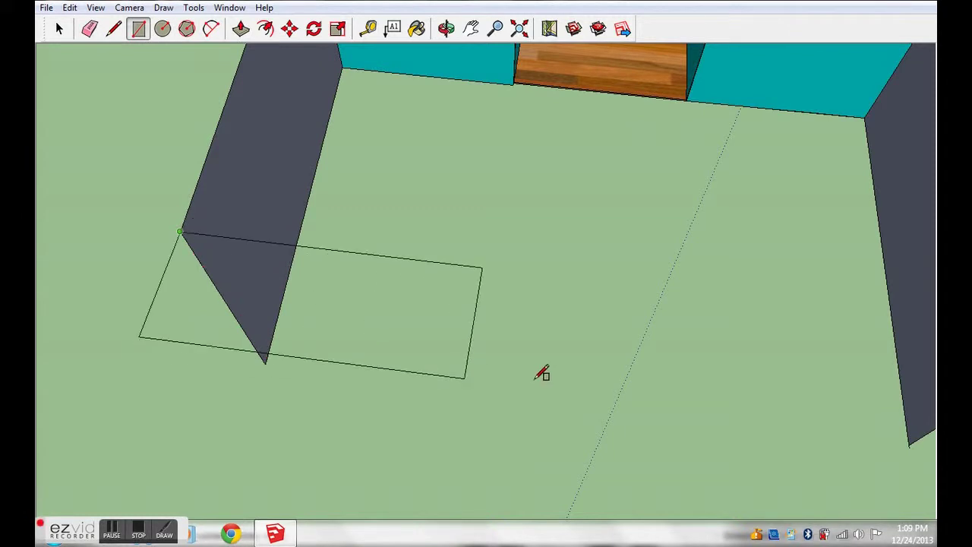
left_click(896, 439)
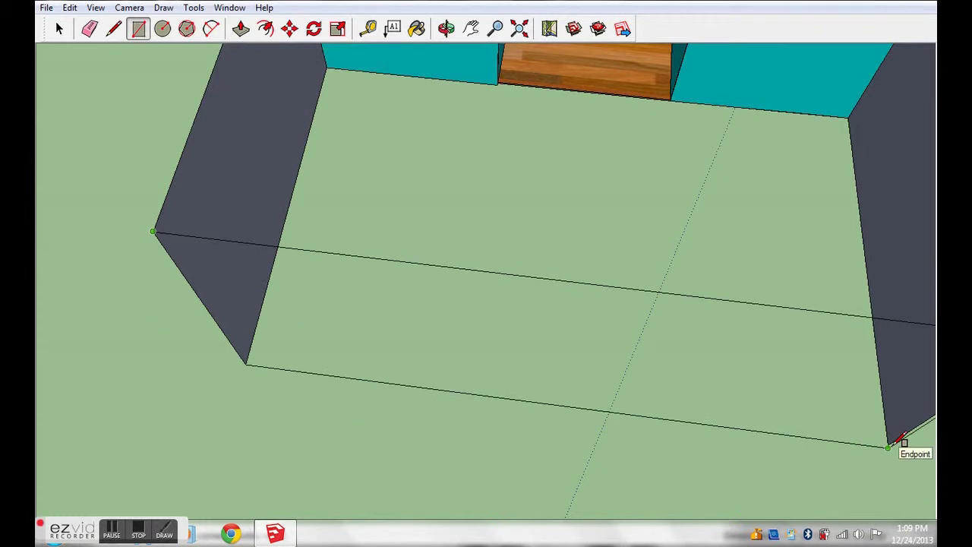
left_click(896, 439)
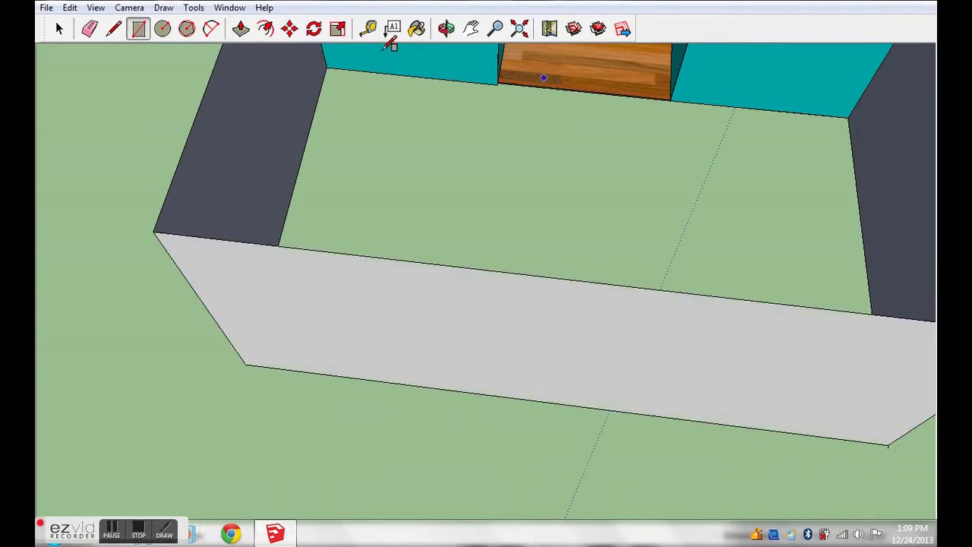
left_click(445, 28)
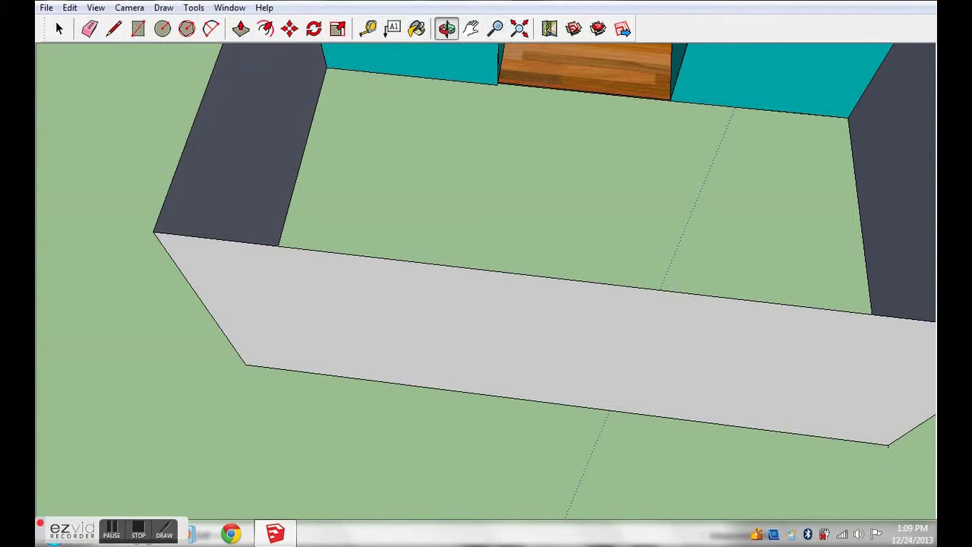
left_click(417, 29)
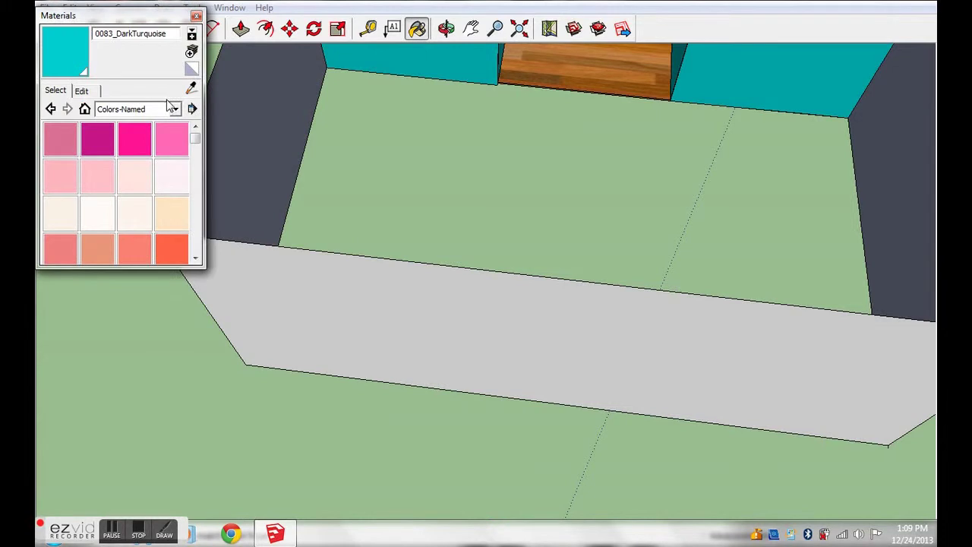
left_click(174, 109)
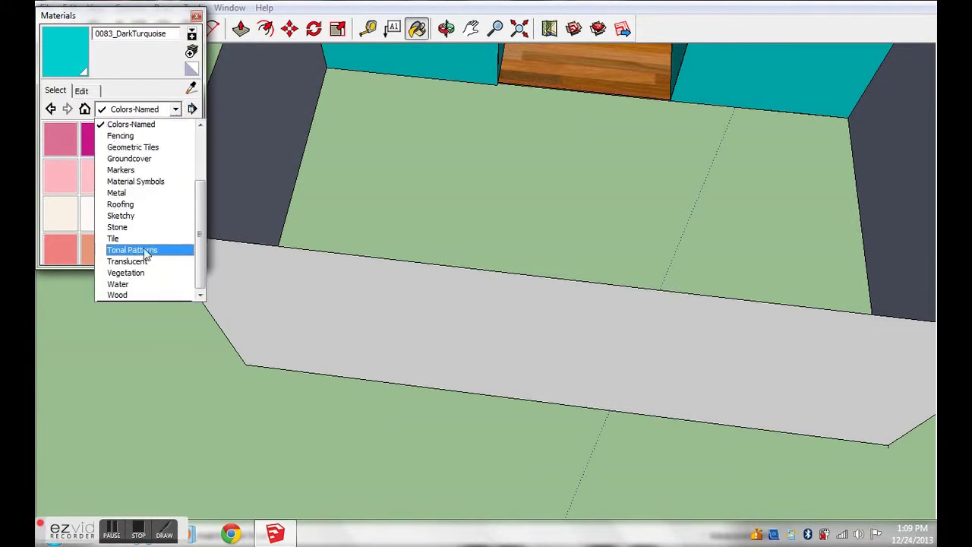
left_click(140, 295)
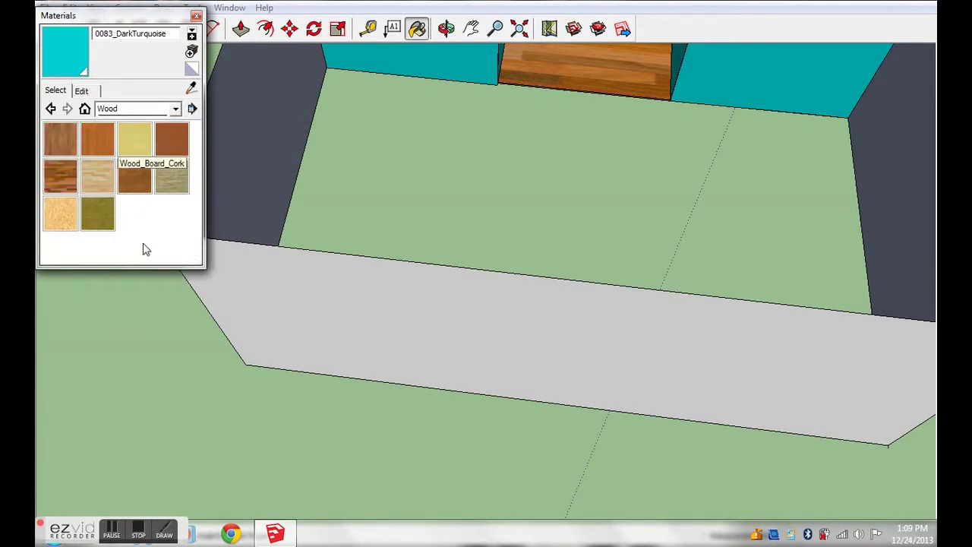
left_click(60, 175)
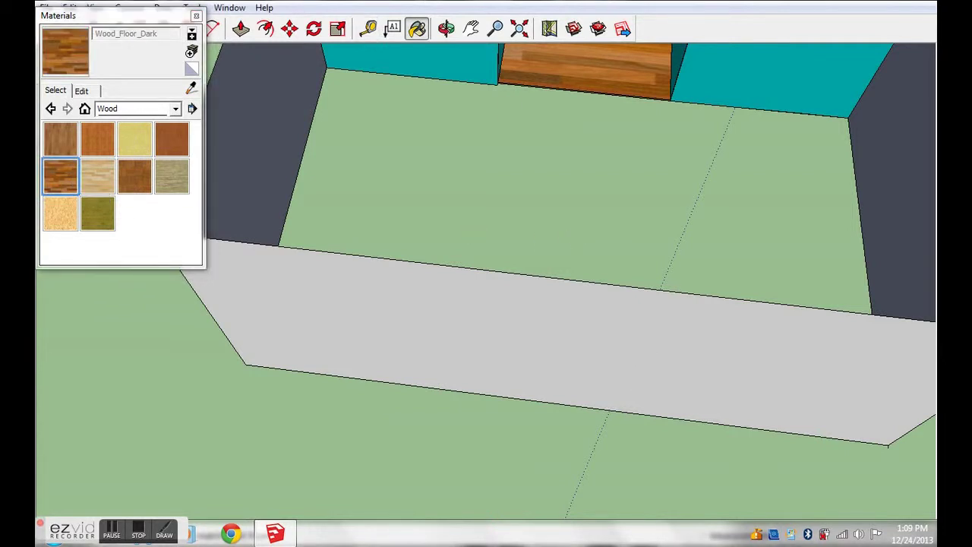
left_click(196, 17)
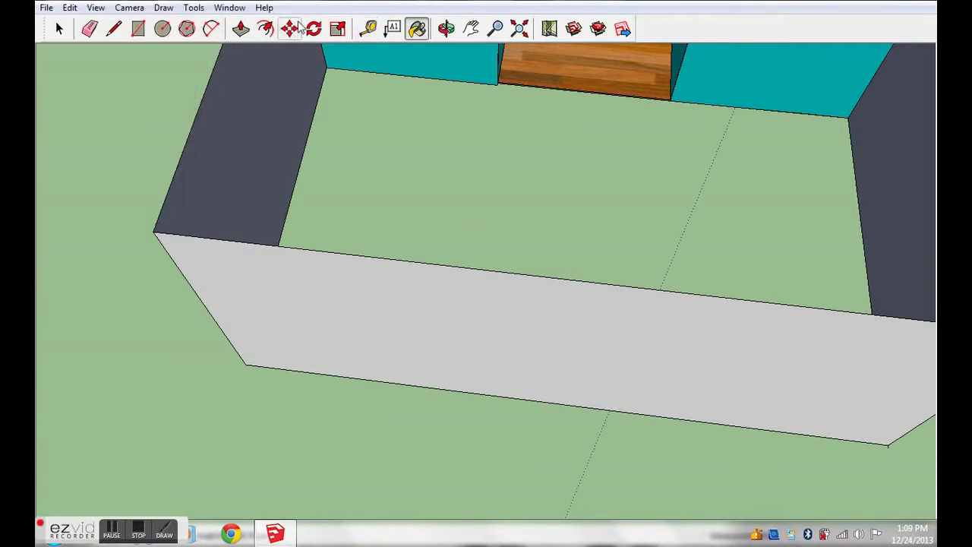
Draw and undo a small test rectangle on the courtyard floor, then view it from above
left_click(138, 28)
left_click(327, 67)
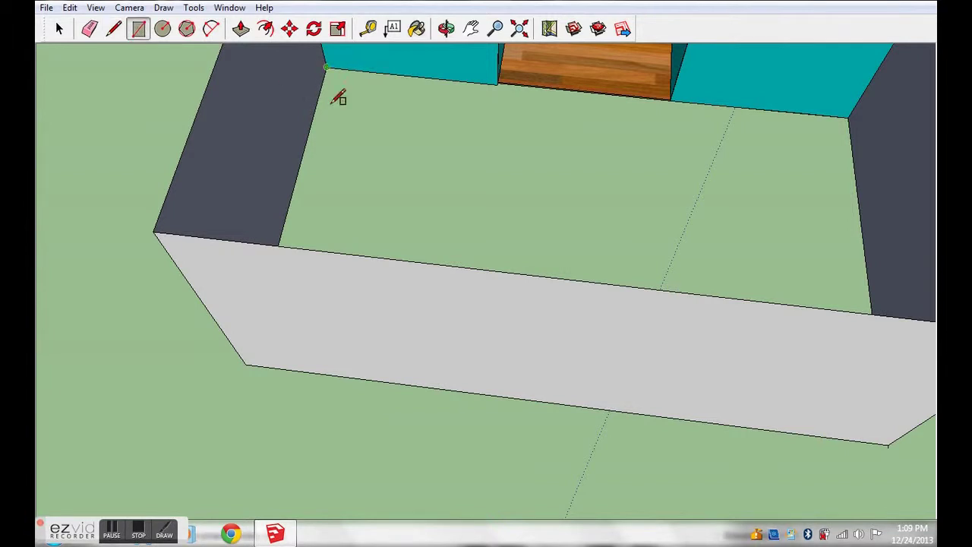
left_click(431, 181)
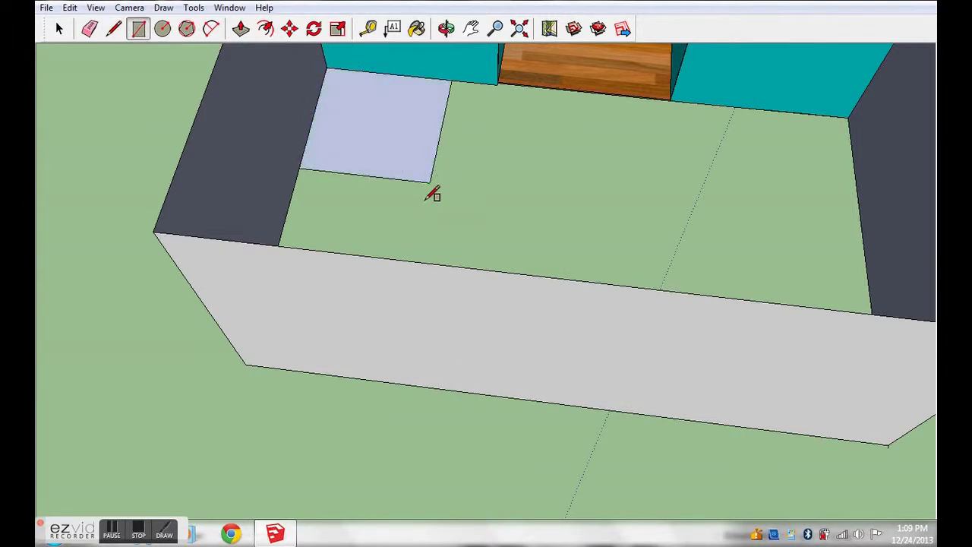
key("ctrl+z")
left_click(446, 28)
mouse_move(653, 274)
left_mouse_down()
mouse_move(690, 317)
mouse_move(714, 306)
left_mouse_up()
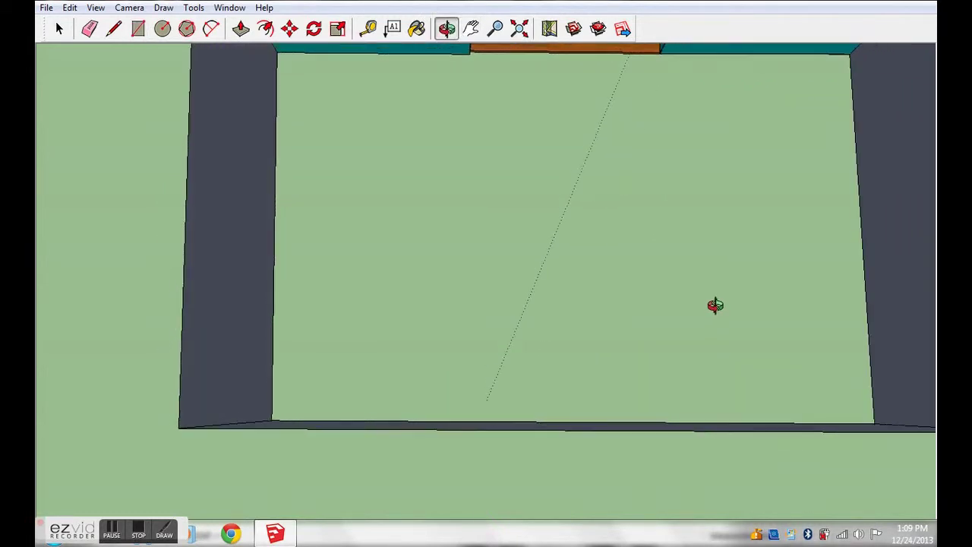
Draw a rectangle across the courtyard floor from its far-left to near-right corner
left_click(142, 31)
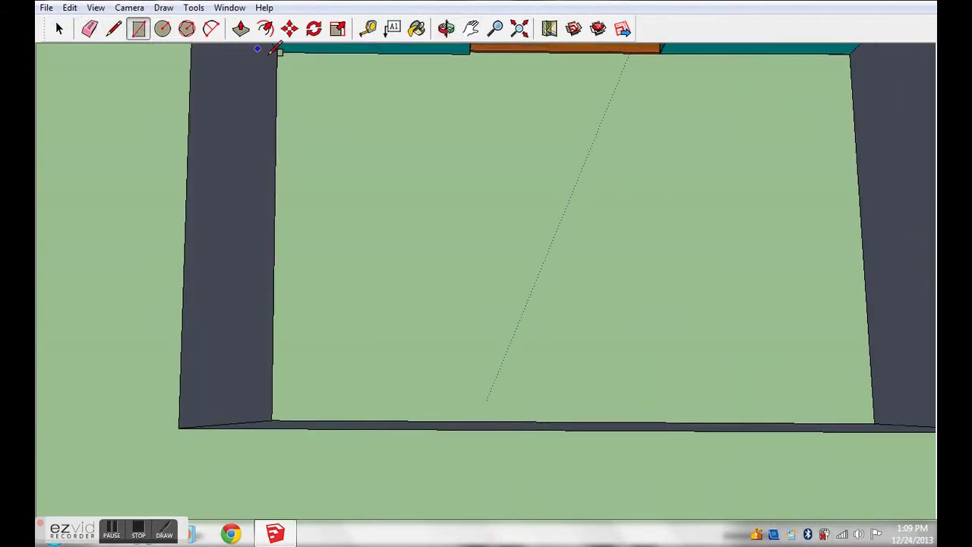
left_click(287, 47)
middle_click_drag(287, 47, 857, 423)
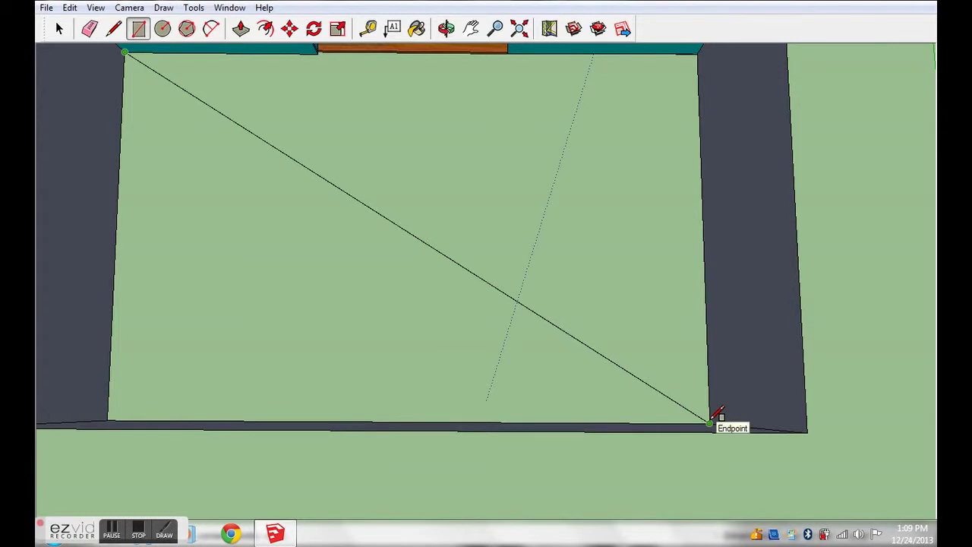
left_click(710, 421)
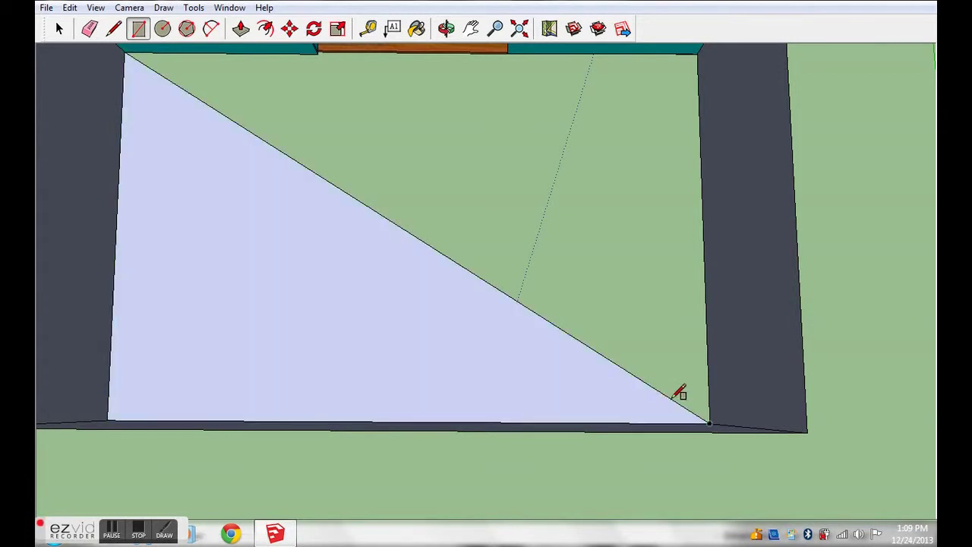
left_click(126, 53)
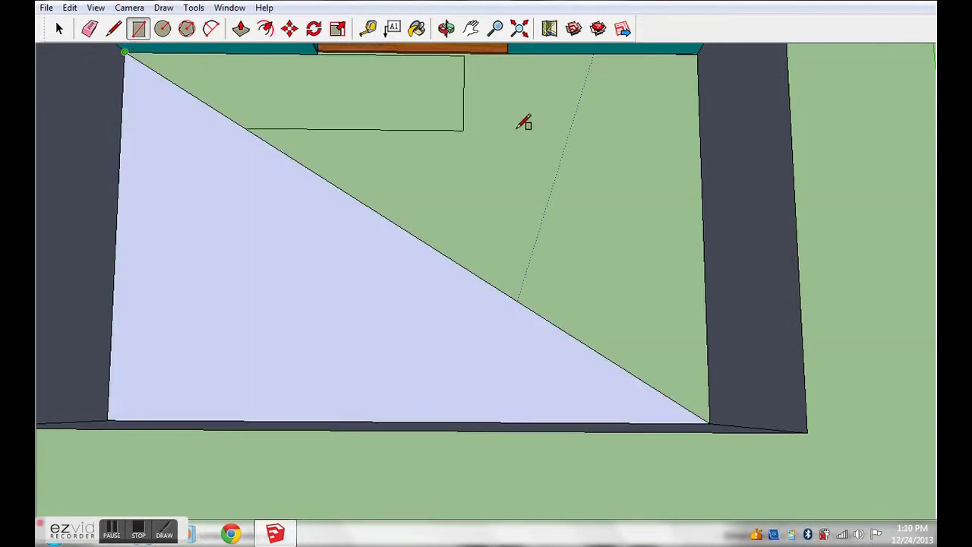
left_click(711, 422)
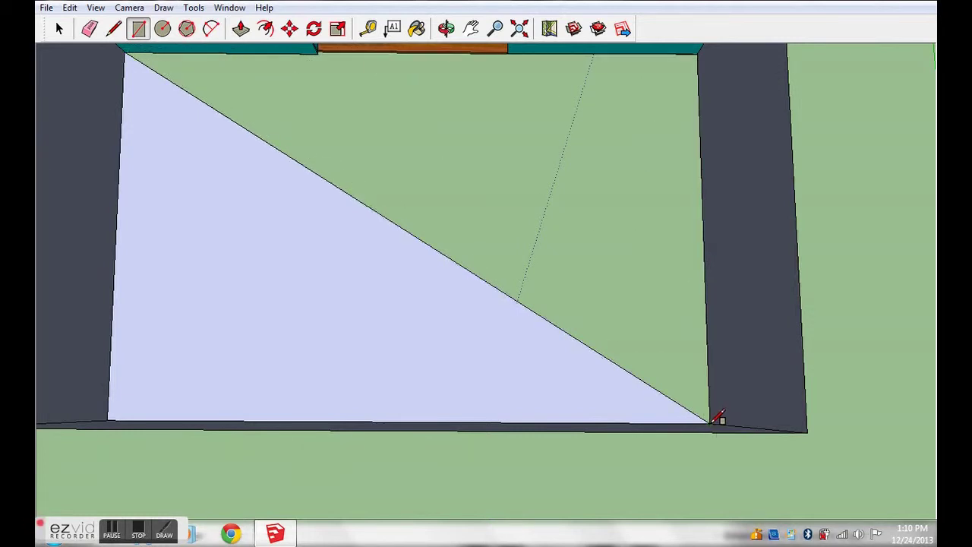
Redraw the floor rectangle from the opposite corner, add a thin rectangle, and undo the diagonal split
left_click(711, 422)
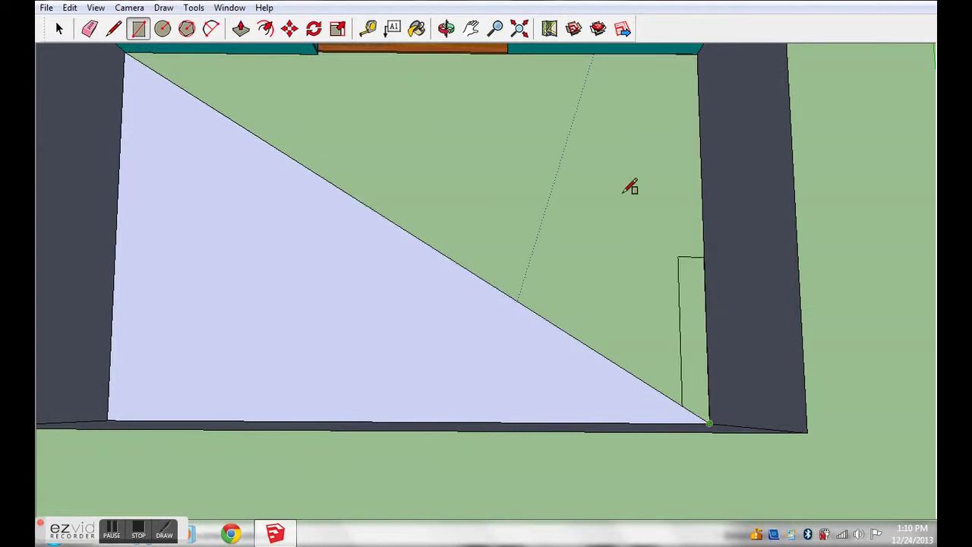
left_click(126, 61)
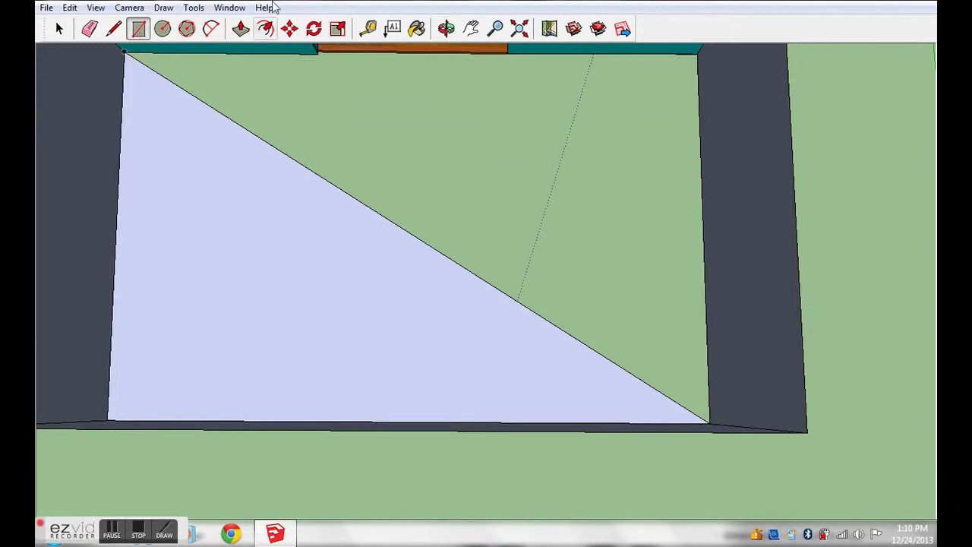
left_click(417, 138)
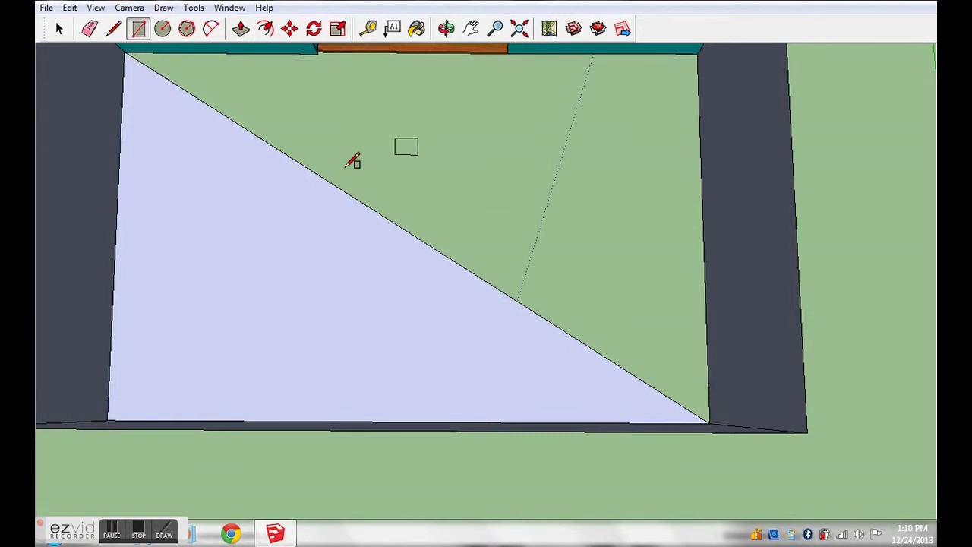
left_click(408, 215)
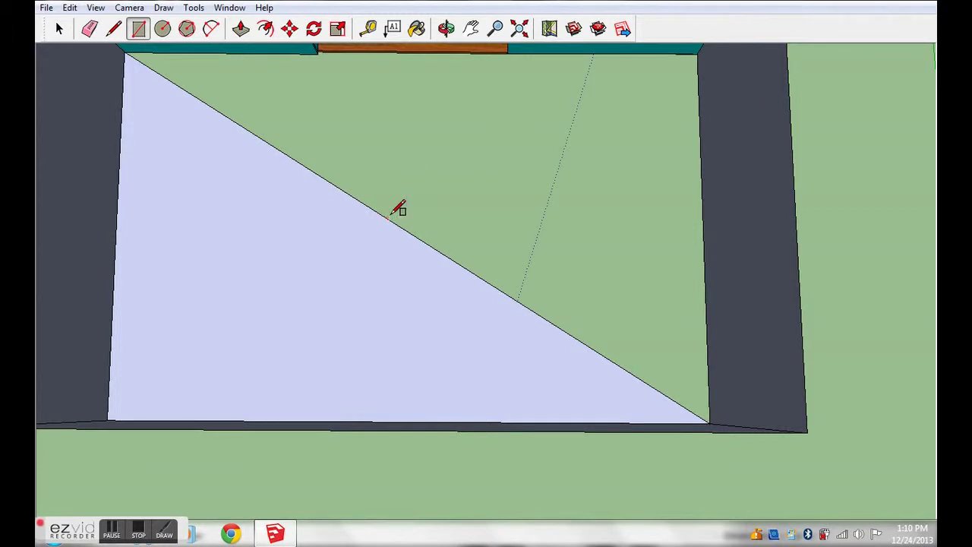
key("ctrl+z")
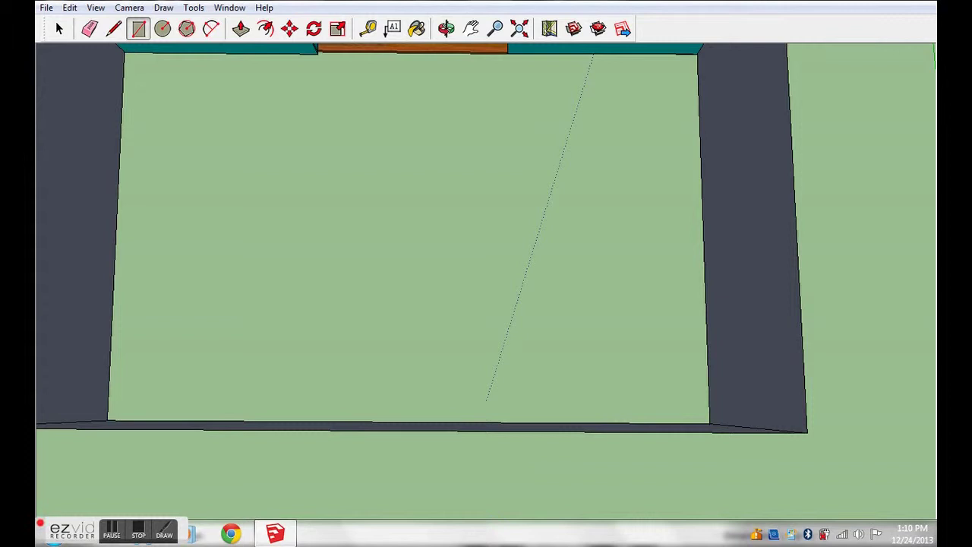
Draw a corner-to-corner rectangle over the entire courtyard floor and erase the leftover bottom edge
left_click(124, 50)
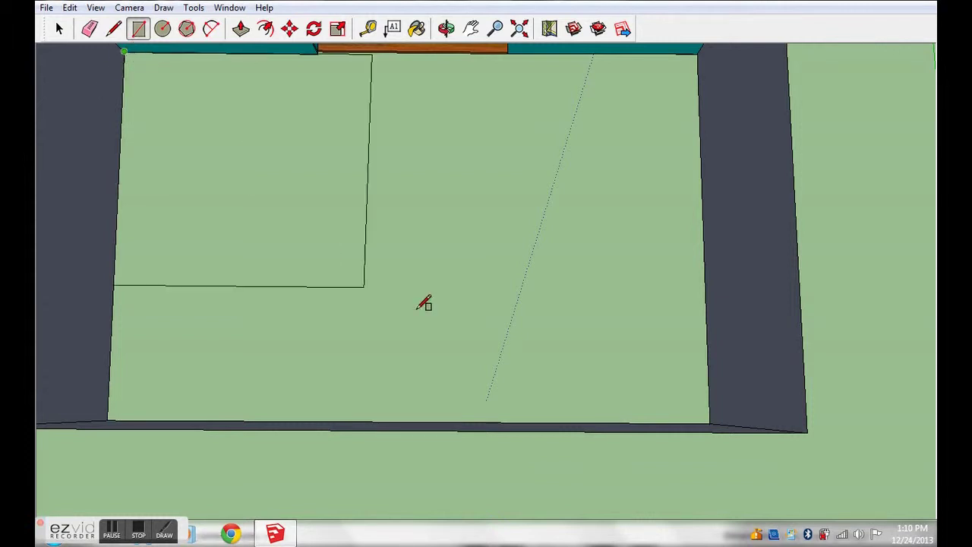
left_click(714, 412)
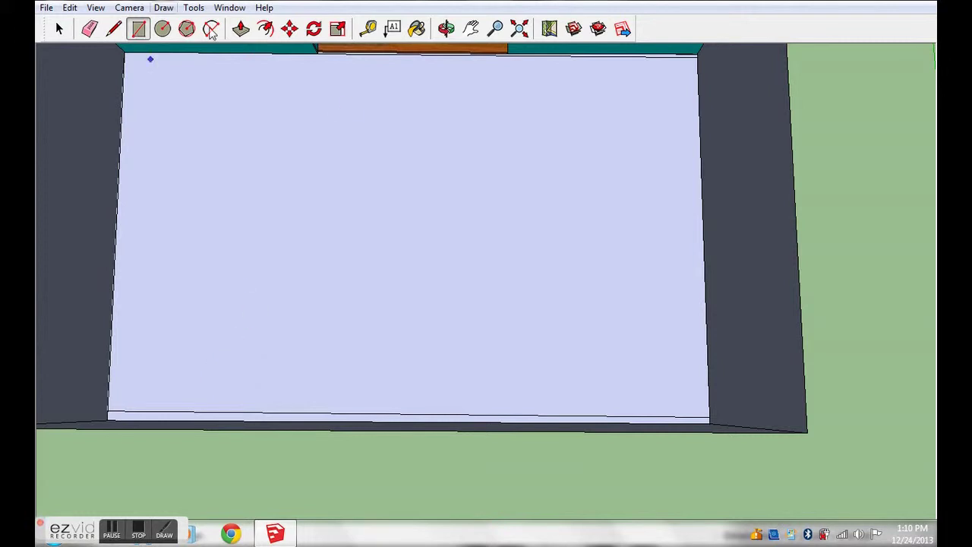
left_click(95, 29)
left_click(274, 411)
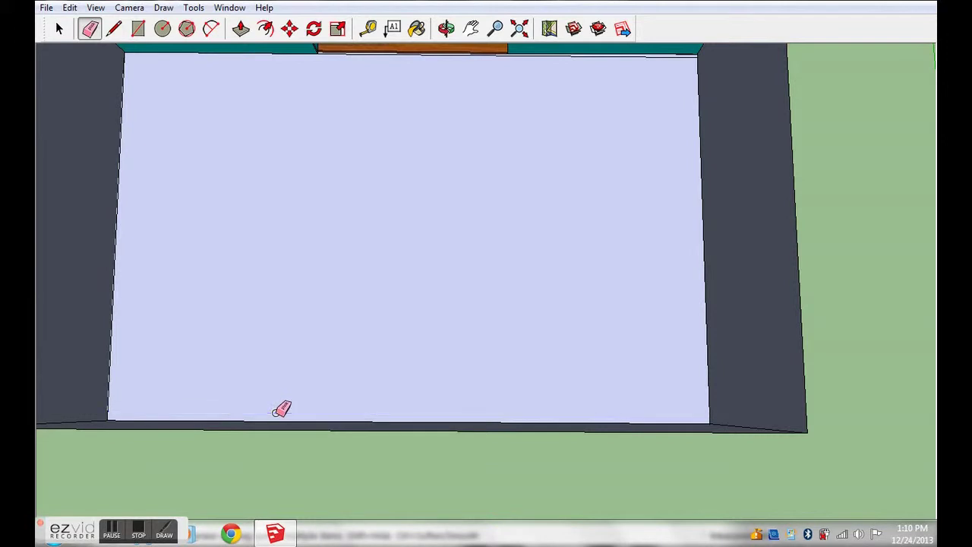
Paint the courtyard floor with the Wood_Floor_Dark plank texture
left_click(417, 29)
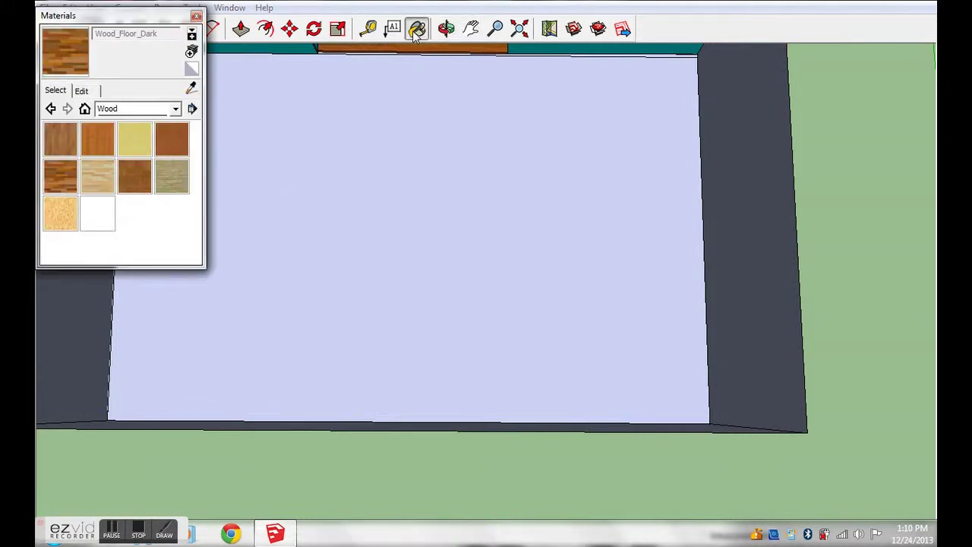
left_click(393, 170)
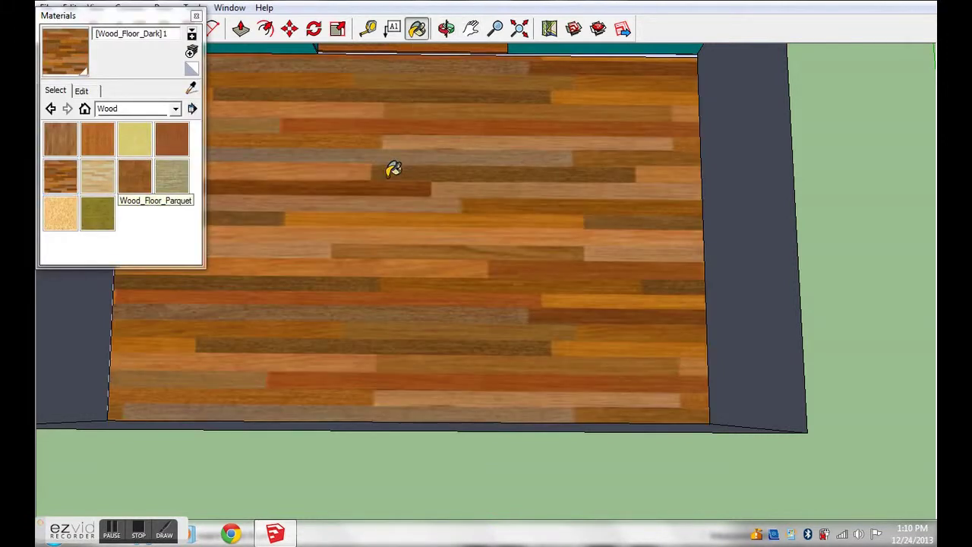
left_click(196, 16)
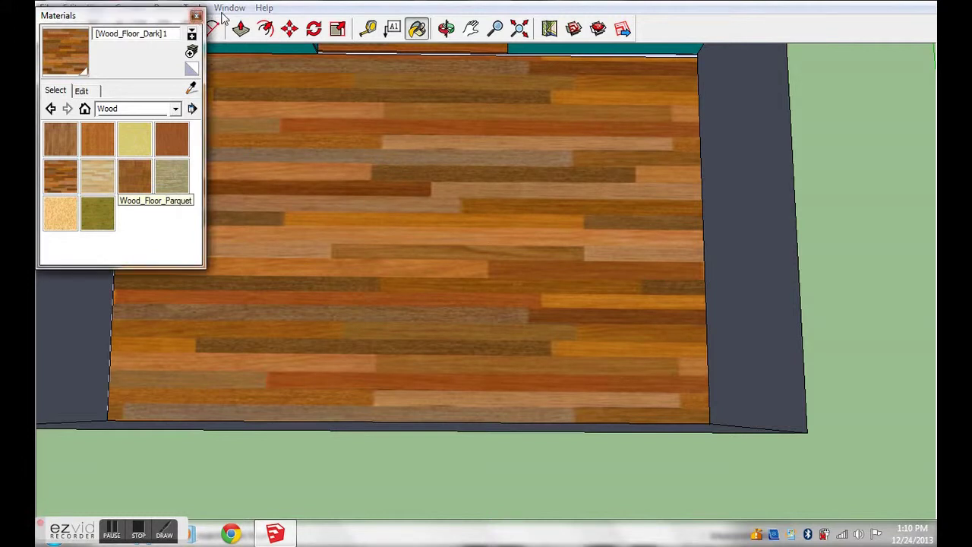
Orbit and pan to view the room's floor and back wall, then bring up the material categories
left_click(448, 28)
mouse_move(380, 124)
left_mouse_down()
mouse_move(343, 31)
mouse_move(556, 168)
left_mouse_up()
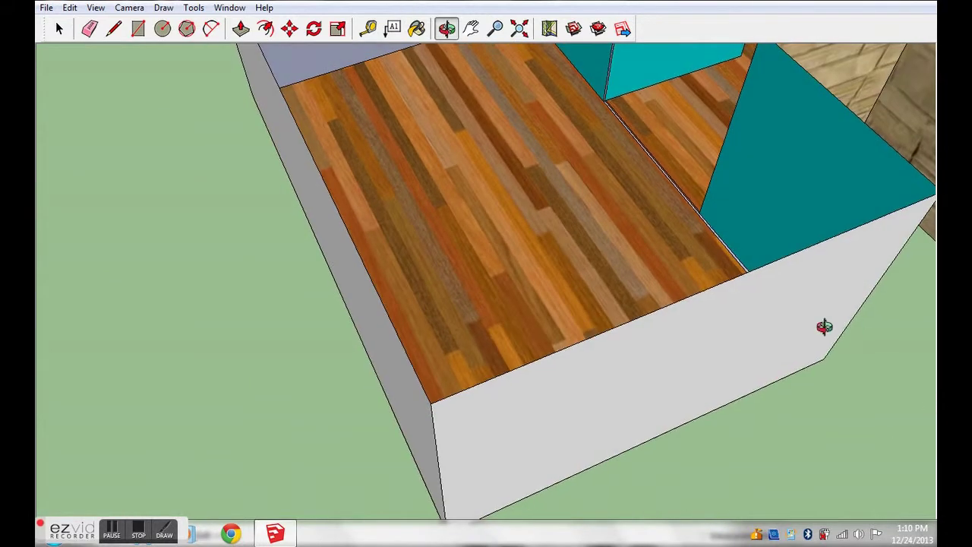
mouse_move(825, 327)
left_mouse_down()
mouse_move(603, 256)
mouse_move(639, 262)
mouse_move(554, 60)
left_mouse_up()
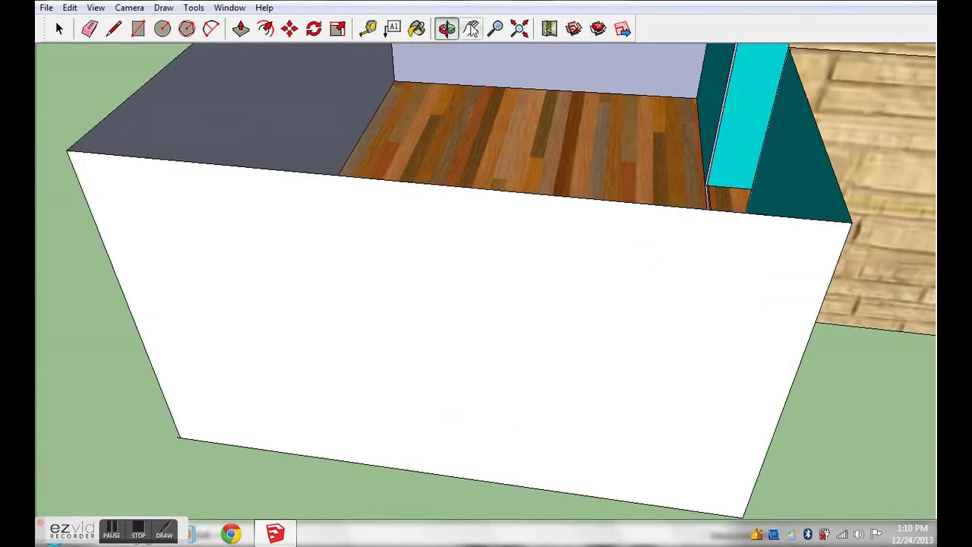
left_click(475, 28)
mouse_move(471, 85)
left_mouse_down()
mouse_move(467, 170)
mouse_move(486, 208)
mouse_move(482, 123)
left_mouse_up()
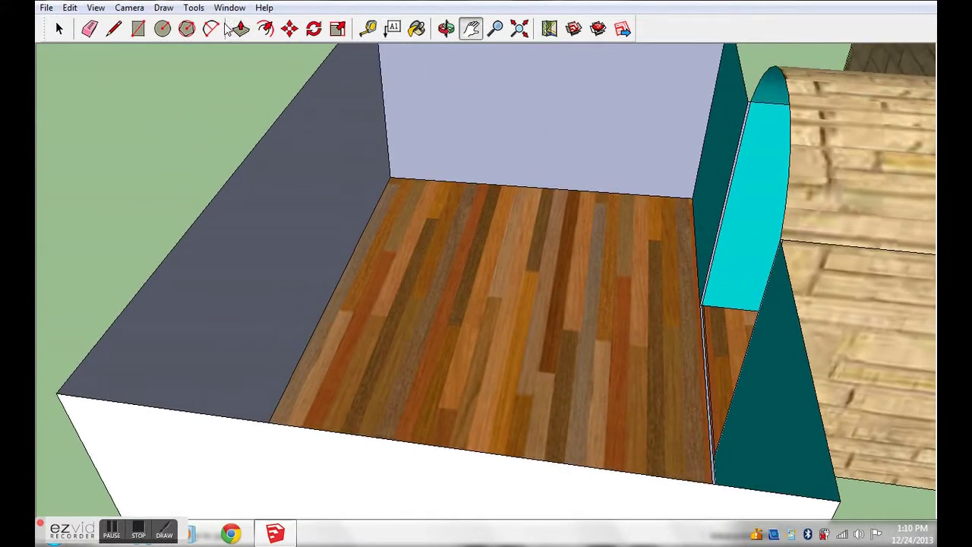
left_click(417, 28)
left_click(175, 110)
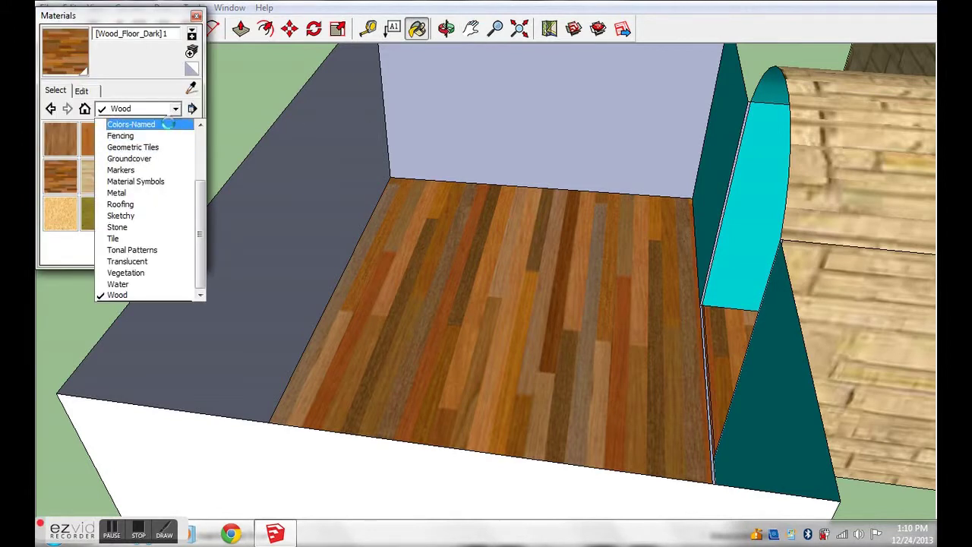
Paint the interior back and side walls 0083_DarkTurquoise from the Colors-Named collection
left_click(167, 124)
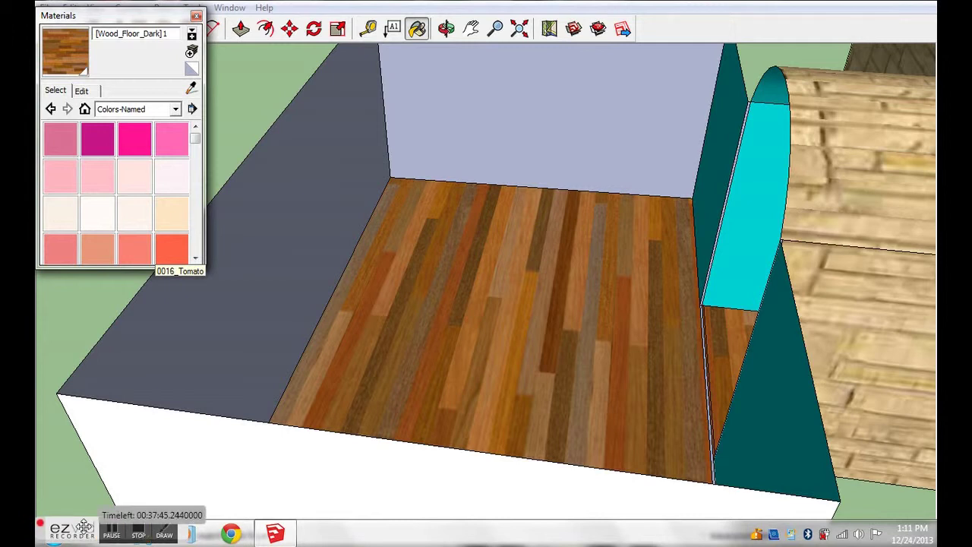
left_click_drag(194, 143, 198, 200)
left_click(152, 188)
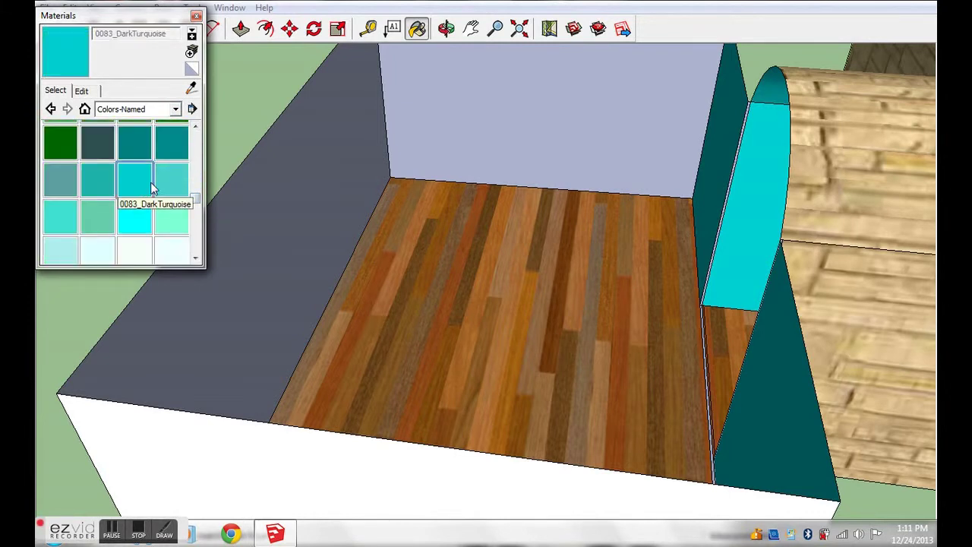
left_click(436, 121)
left_click(302, 167)
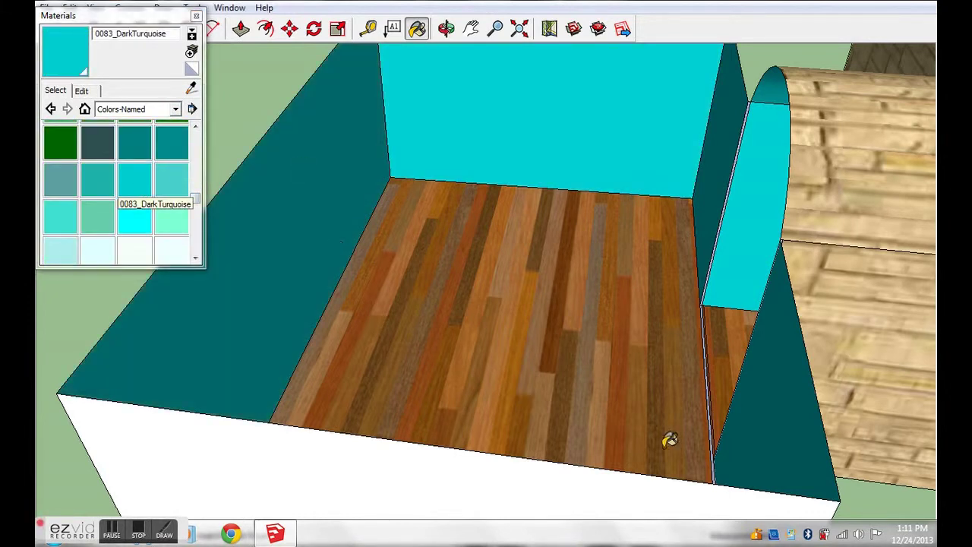
middle_click_drag(348, 207, 874, 321)
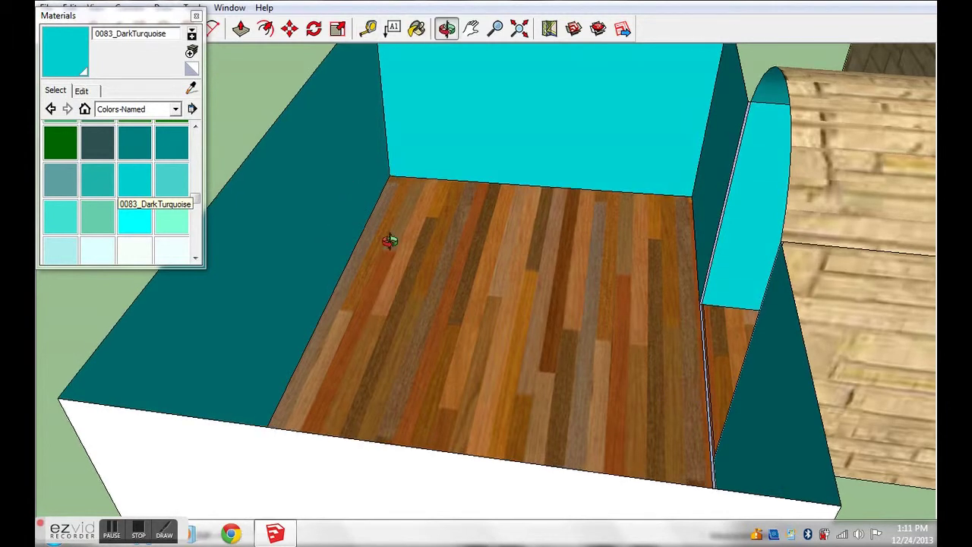
mouse_move(553, 243)
middle_mouse_down()
mouse_move(669, 283)
mouse_move(757, 220)
mouse_move(828, 268)
middle_mouse_up()
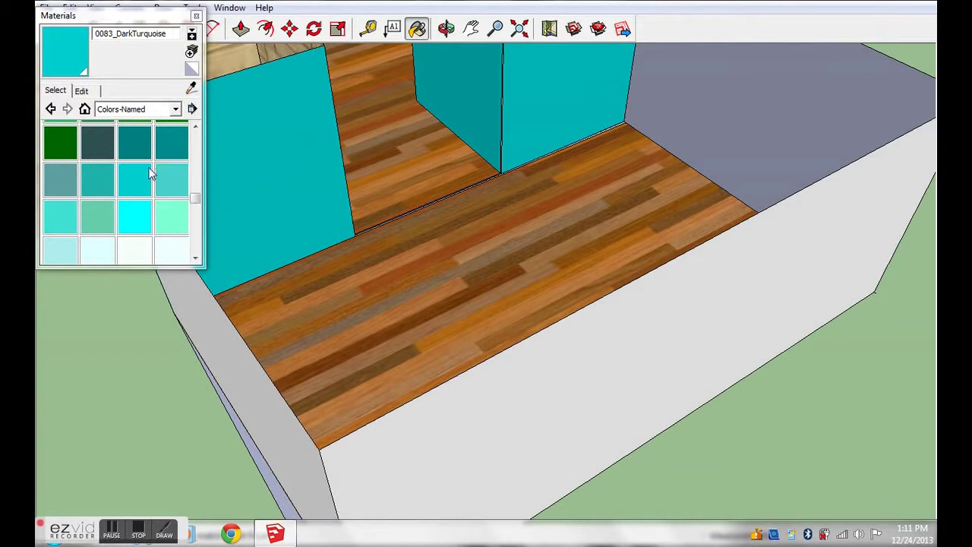
left_click(842, 115)
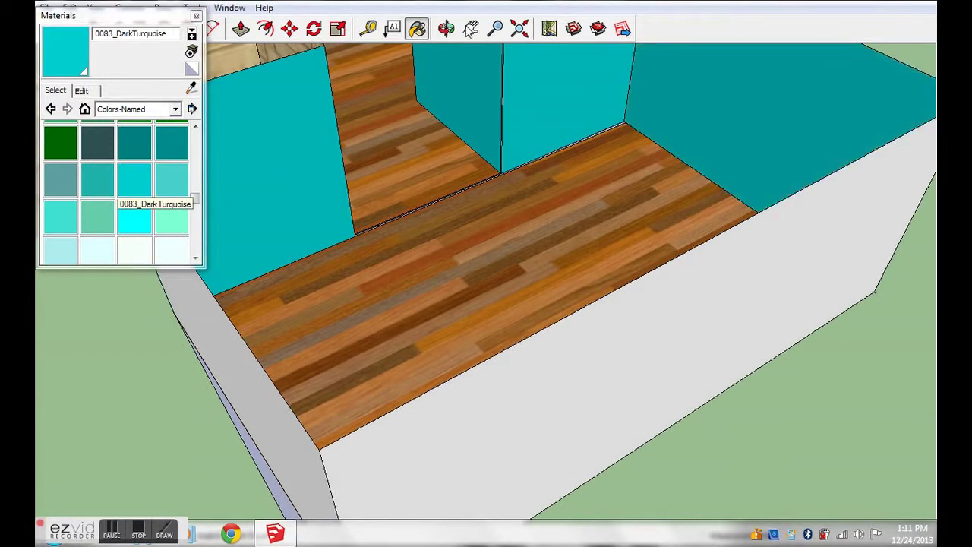
left_click(196, 15)
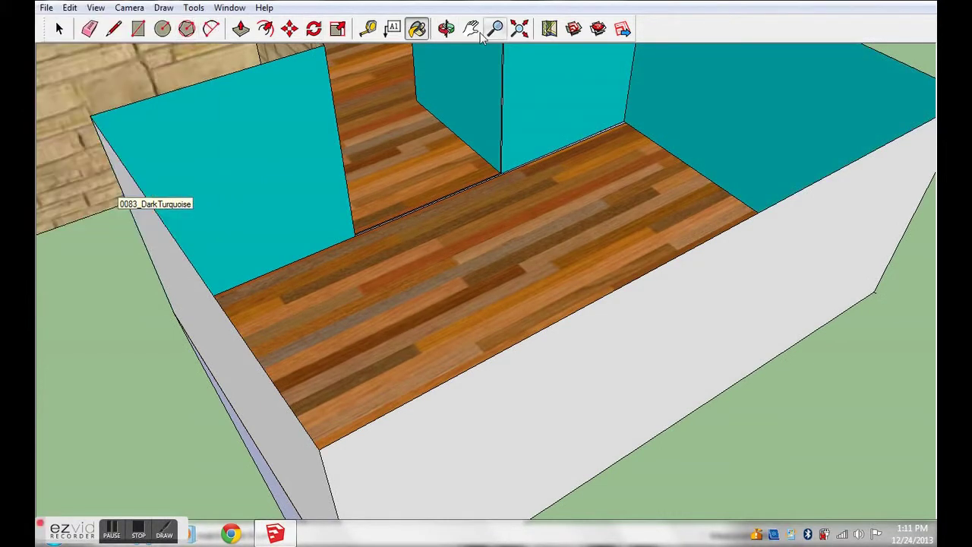
Paint the front wall's top and outer faces with Stone_Sandstone_Ashlar_Light from the Stone category
left_click(417, 29)
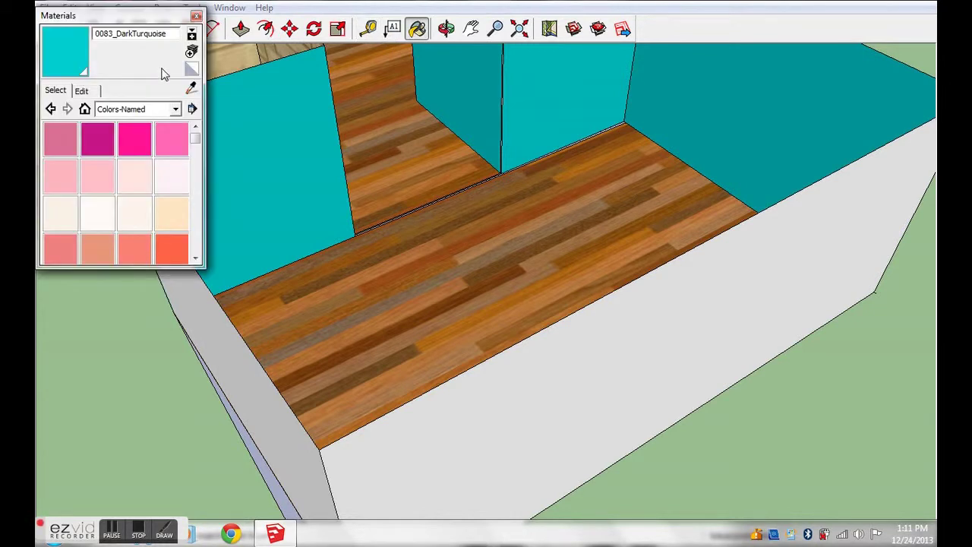
left_click(176, 109)
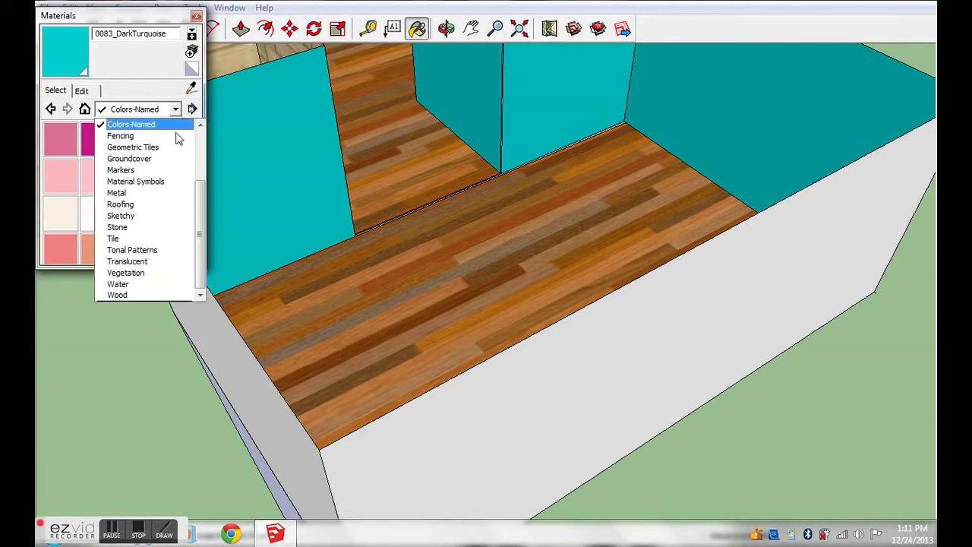
left_click(150, 228)
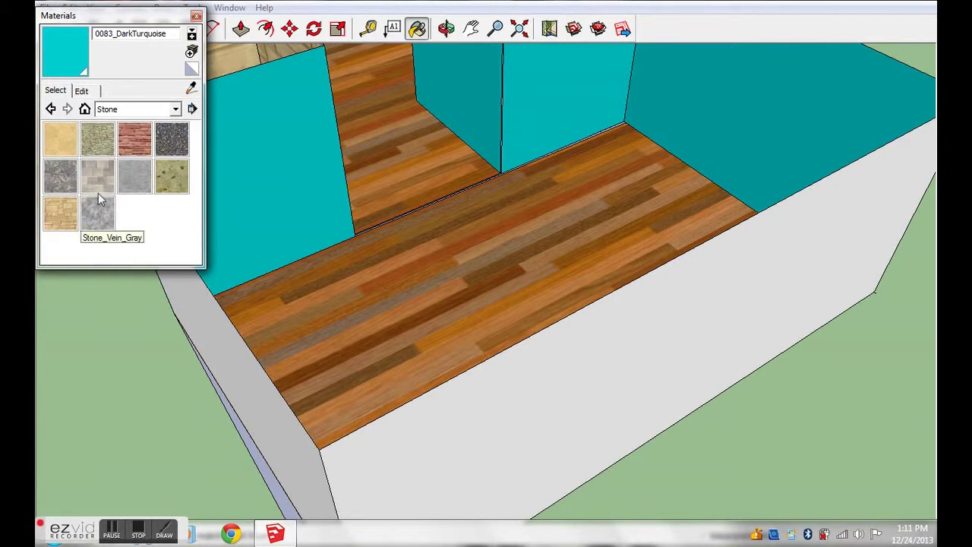
left_click(63, 215)
left_click(217, 290)
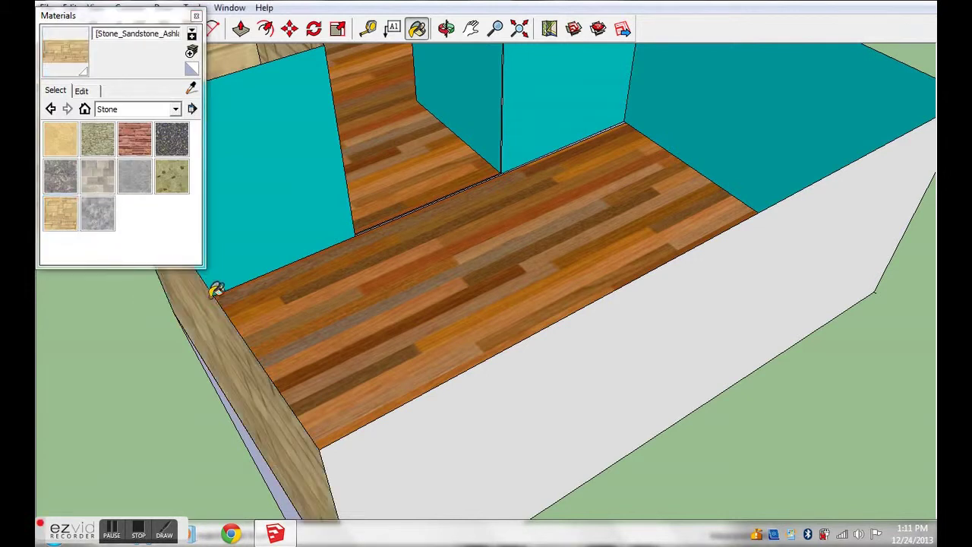
left_click(438, 412)
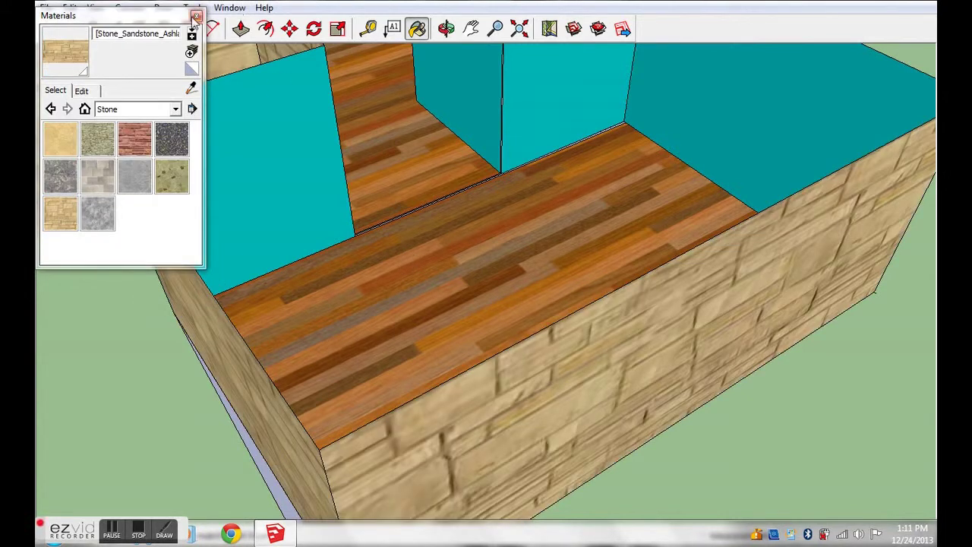
left_click(196, 16)
left_click(446, 28)
mouse_move(220, 228)
left_mouse_down()
mouse_move(465, 91)
mouse_move(225, 9)
left_mouse_up()
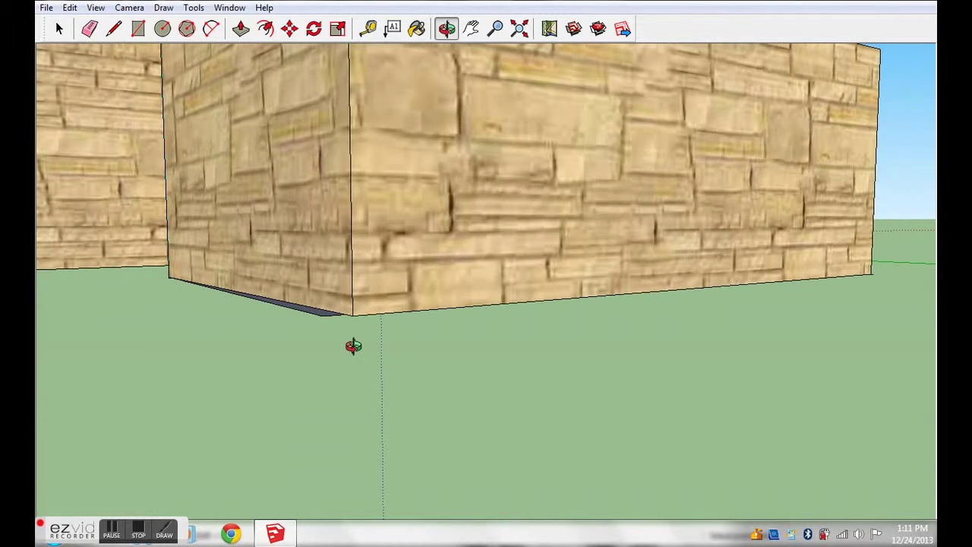
left_click_drag(347, 342, 475, 226)
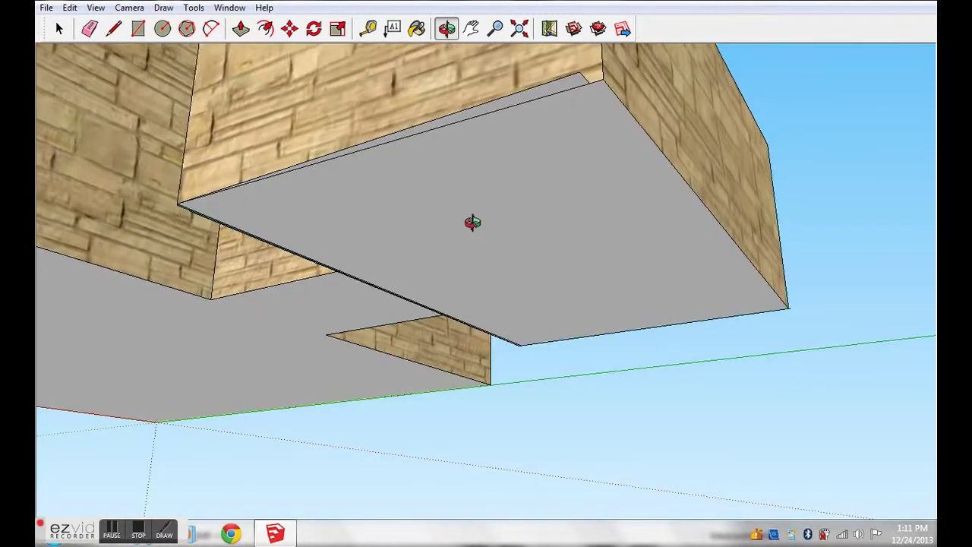
left_click(91, 28)
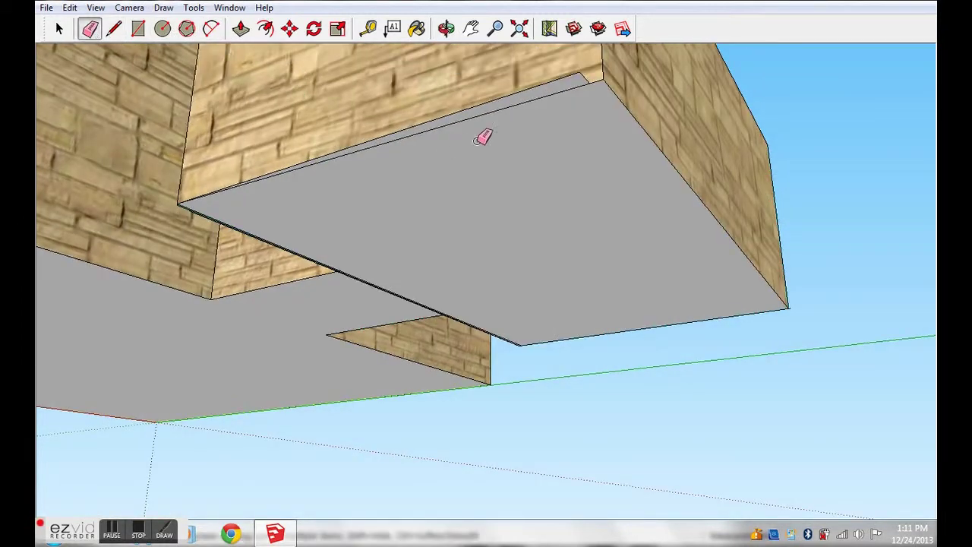
left_click(483, 102)
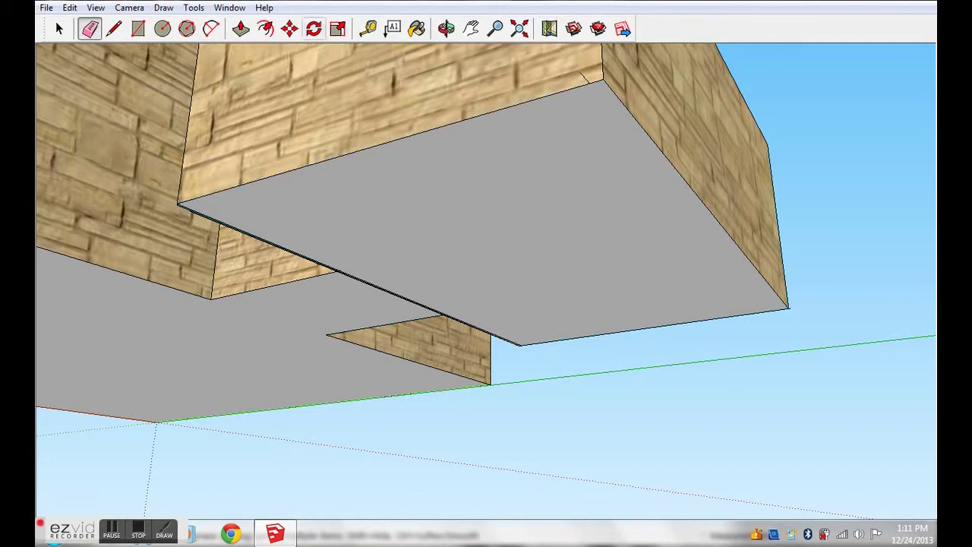
left_click(447, 29)
mouse_move(532, 76)
left_mouse_down()
mouse_move(573, 279)
mouse_move(554, 258)
left_mouse_up()
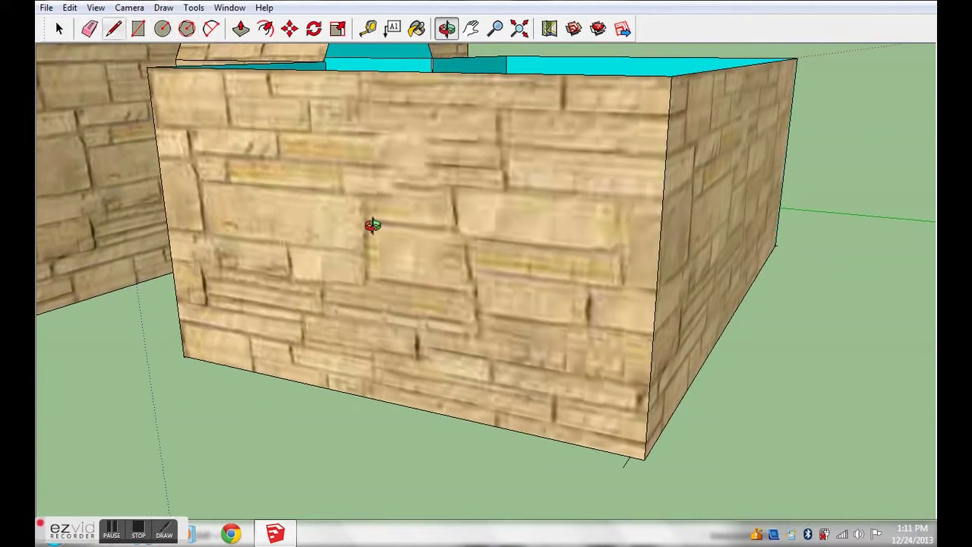
left_click_drag(623, 466, 636, 465)
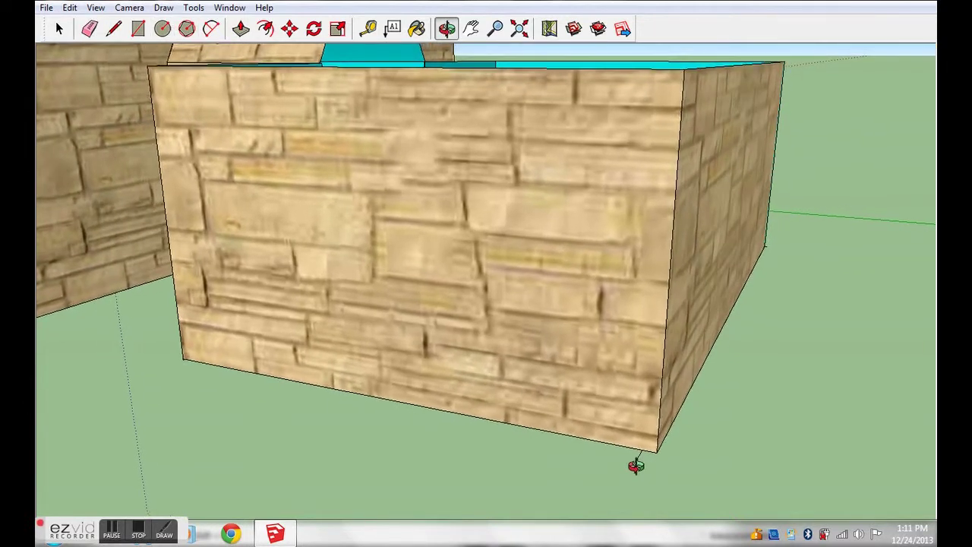
left_click(87, 31)
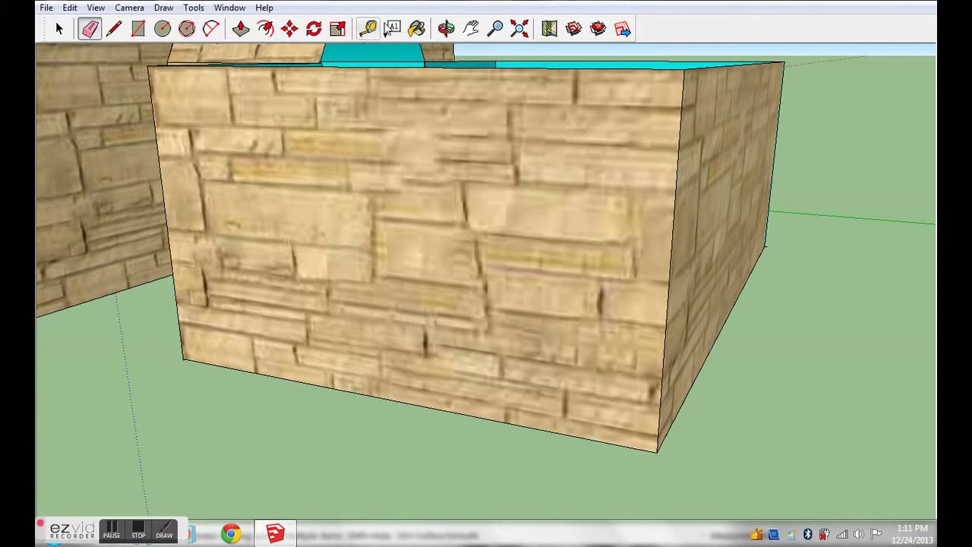
Orbit to the box's remaining white front face and paint it Stone_Sandstone_Ashlar_Light
left_click(445, 28)
left_click_drag(575, 302, 733, 464)
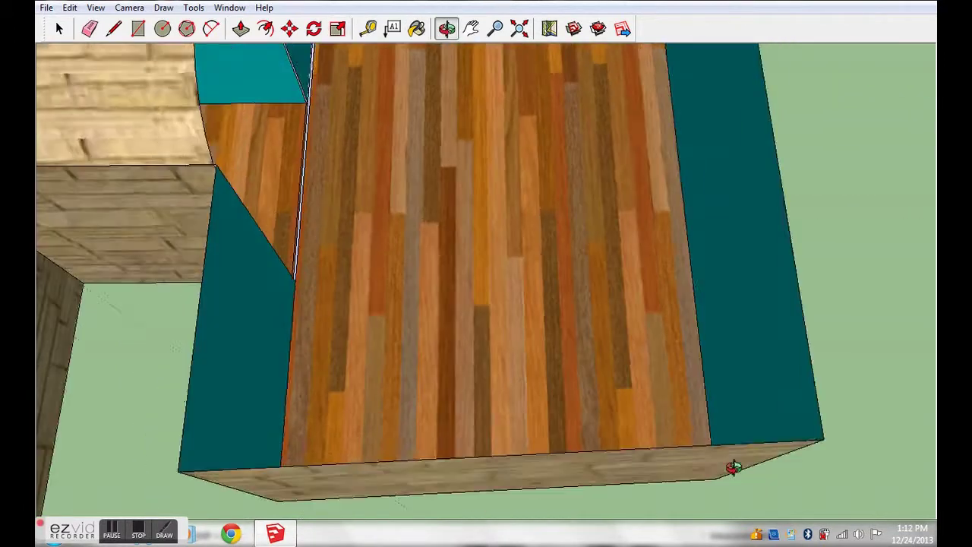
mouse_move(80, 162)
left_mouse_down()
mouse_move(410, 110)
mouse_move(373, 100)
mouse_move(60, 98)
mouse_move(742, 267)
mouse_move(401, 264)
mouse_move(575, 321)
left_mouse_up()
mouse_move(783, 363)
left_mouse_down()
mouse_move(432, 337)
mouse_move(518, 386)
mouse_move(509, 372)
left_mouse_up()
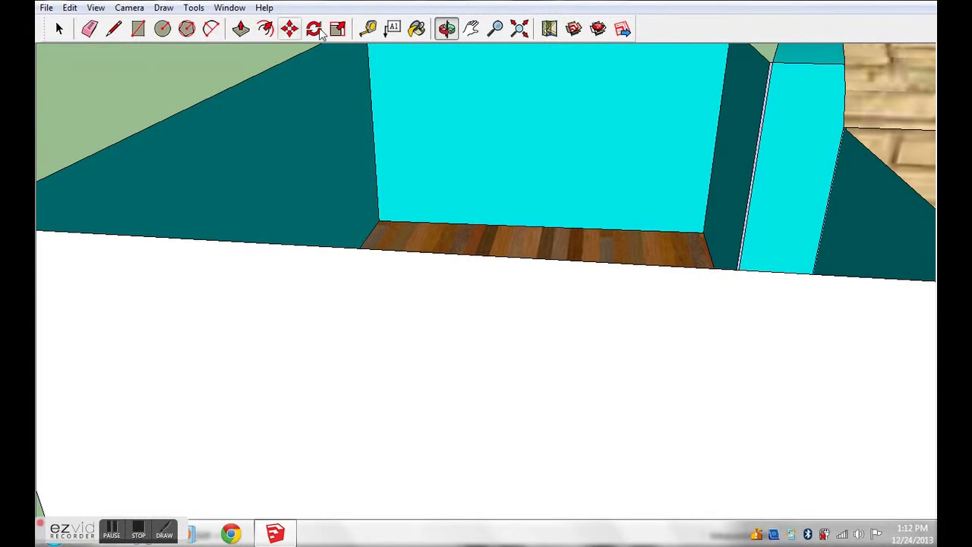
left_click_drag(321, 32, 384, 31)
left_click(416, 28)
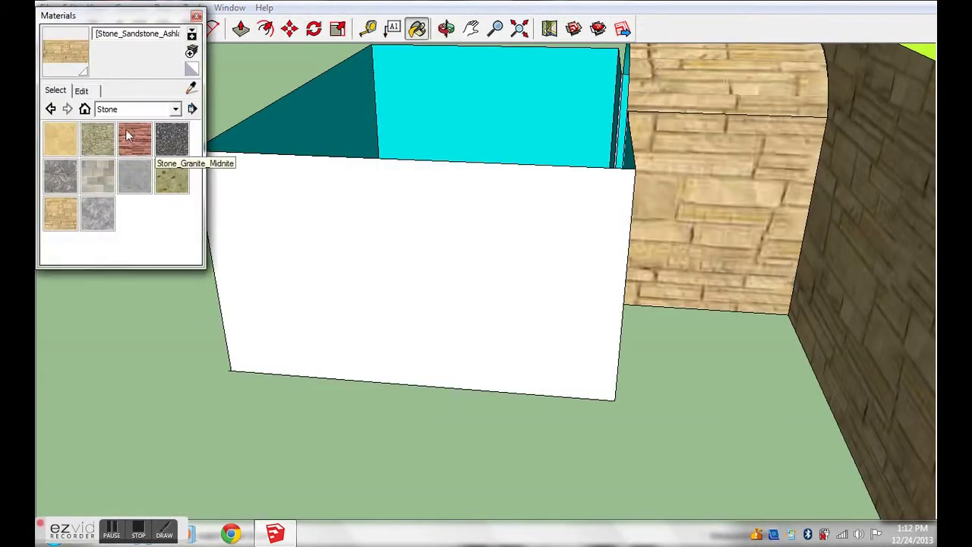
left_click(74, 218)
left_click(430, 205)
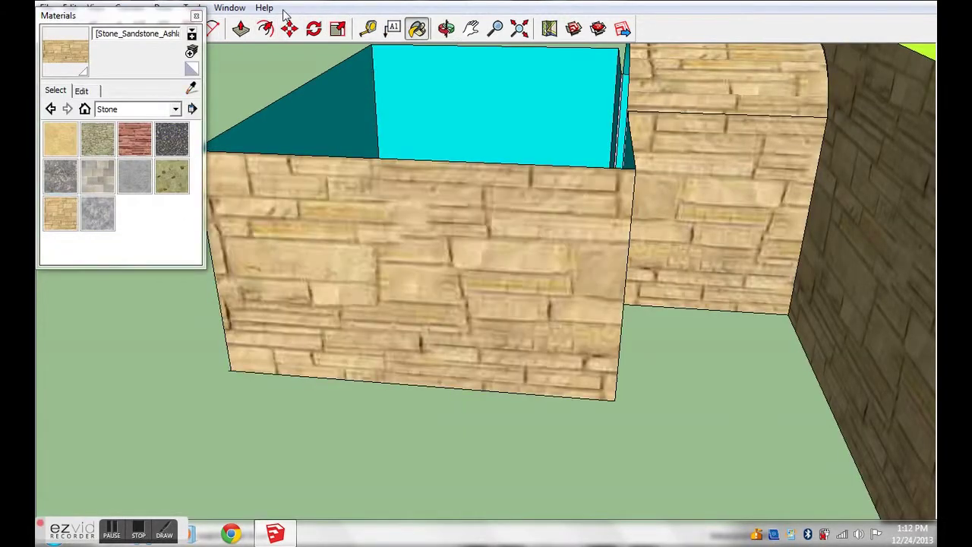
left_click(196, 16)
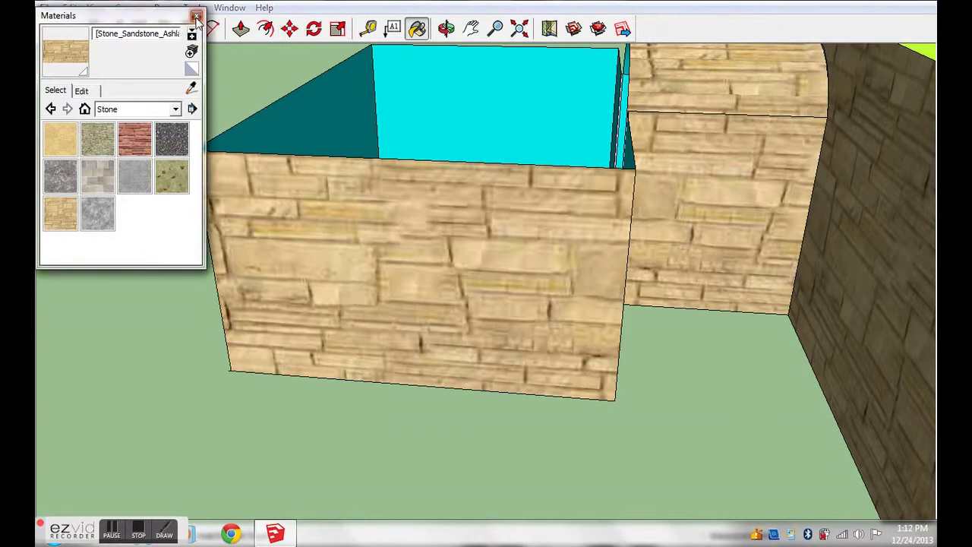
left_click(447, 29)
mouse_move(425, 152)
left_mouse_down()
mouse_move(380, 184)
mouse_move(579, 187)
mouse_move(321, 169)
mouse_move(465, 203)
mouse_move(512, 160)
mouse_move(282, 114)
mouse_move(326, 159)
mouse_move(399, 165)
mouse_move(456, 134)
mouse_move(455, 97)
mouse_move(408, 43)
mouse_move(247, 70)
mouse_move(427, 197)
left_mouse_up()
scroll(426, 207, "up", 3)
scroll(411, 210, "up", 2)
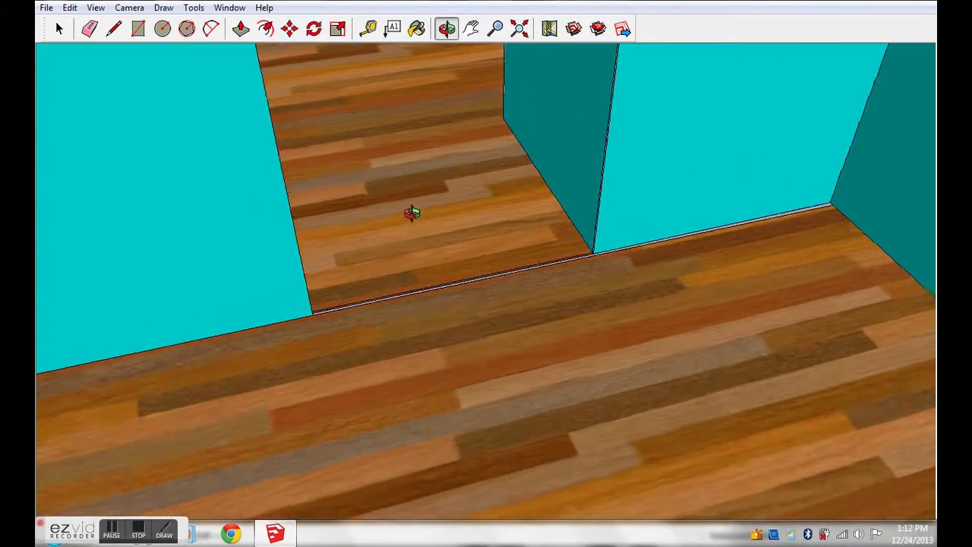
scroll(414, 214, "up", 2)
left_click_drag(432, 247, 356, 188)
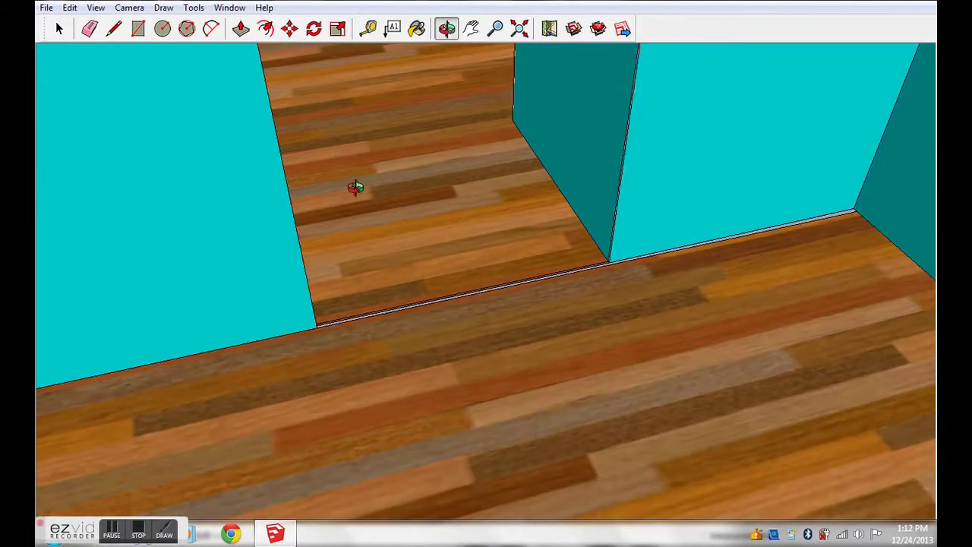
mouse_move(384, 115)
left_mouse_down()
mouse_move(544, 107)
mouse_move(555, 8)
mouse_move(479, 129)
mouse_move(387, 135)
left_mouse_up()
scroll(387, 135, "down", 1)
scroll(373, 142, "down", 3)
scroll(369, 73, "down", 2)
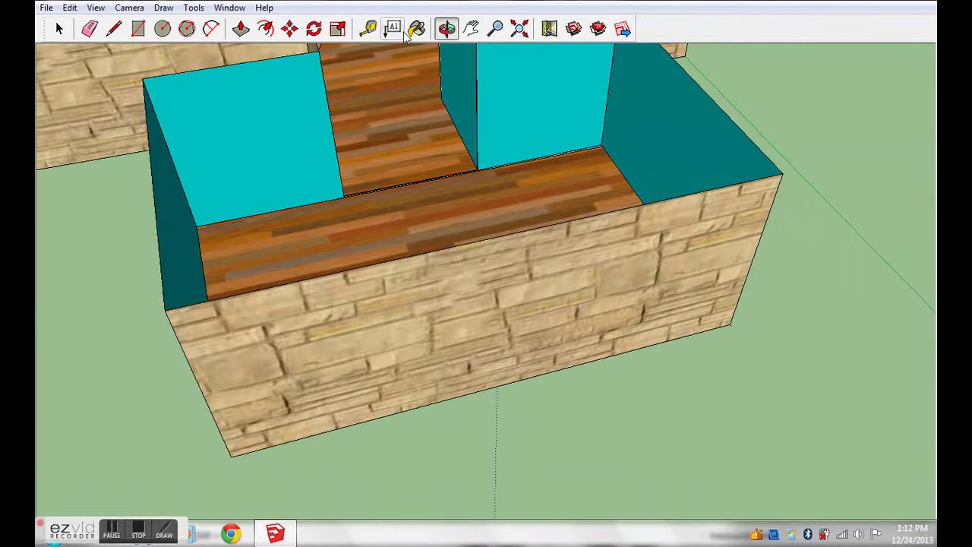
left_click(465, 29)
scroll(423, 341, "down", 2)
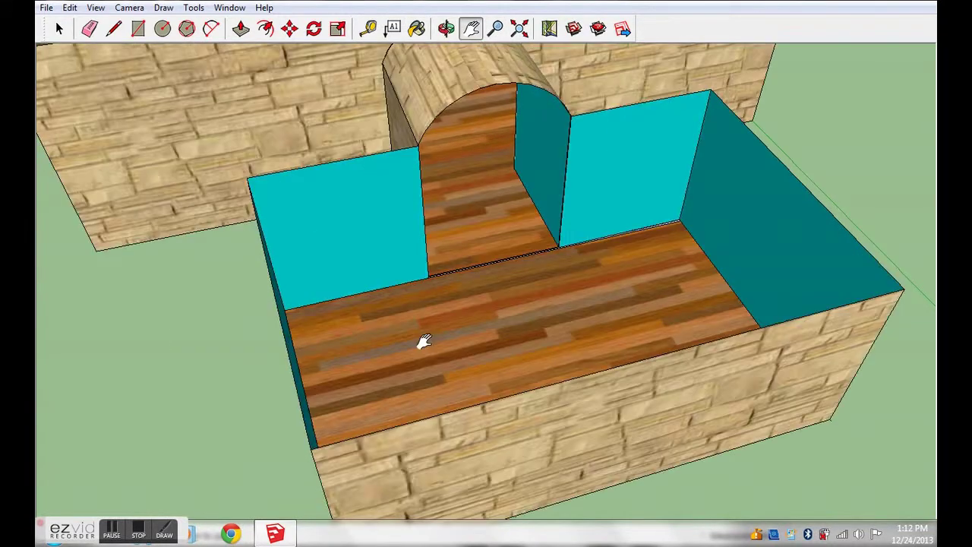
scroll(369, 124, "up", 3)
scroll(308, 179, "up", 2)
scroll(308, 179, "up", 3)
scroll(306, 432, "up", 2)
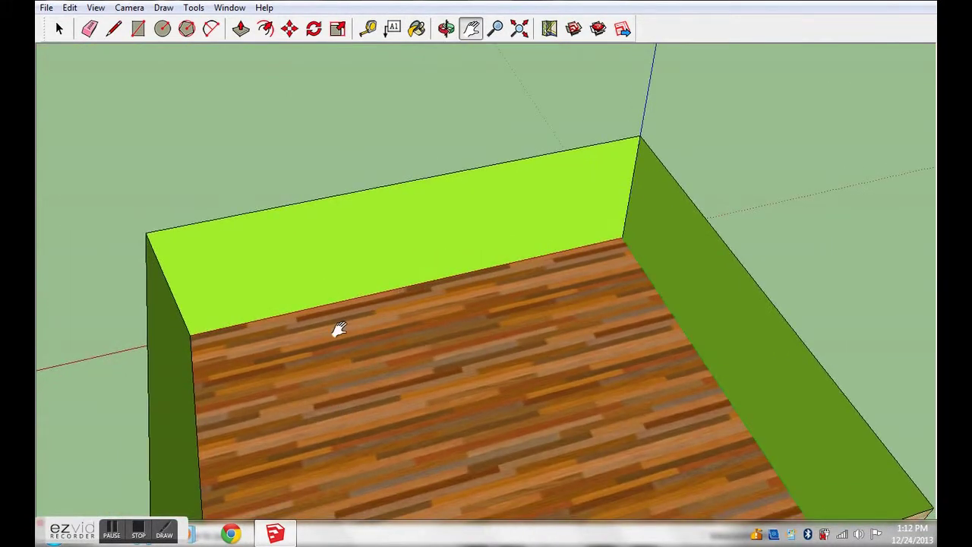
left_click(445, 29)
mouse_move(137, 220)
left_mouse_down()
mouse_move(404, 322)
mouse_move(306, 198)
mouse_move(168, 58)
left_mouse_up()
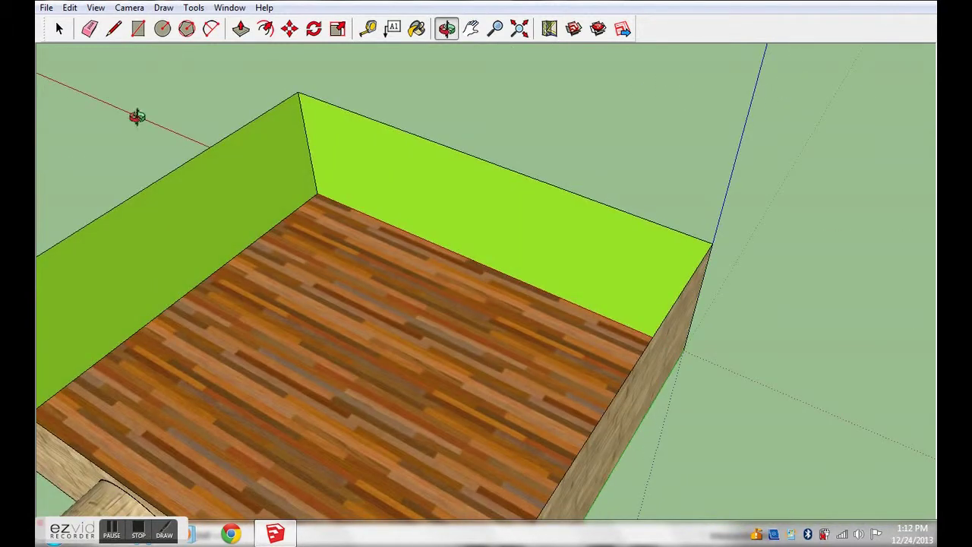
mouse_move(229, 262)
left_mouse_down()
mouse_move(126, 276)
mouse_move(35, 147)
mouse_move(308, 256)
mouse_move(274, 294)
mouse_move(76, 330)
mouse_move(399, 290)
left_mouse_up()
left_click_drag(515, 255, 230, 300)
mouse_move(436, 221)
left_mouse_down()
mouse_move(432, 191)
mouse_move(413, 182)
left_mouse_up()
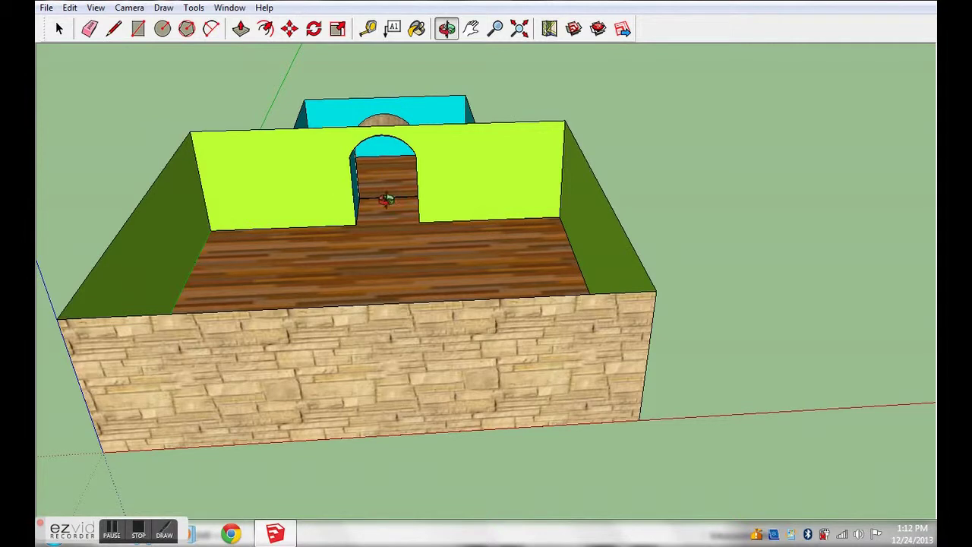
left_click_drag(374, 206, 363, 210)
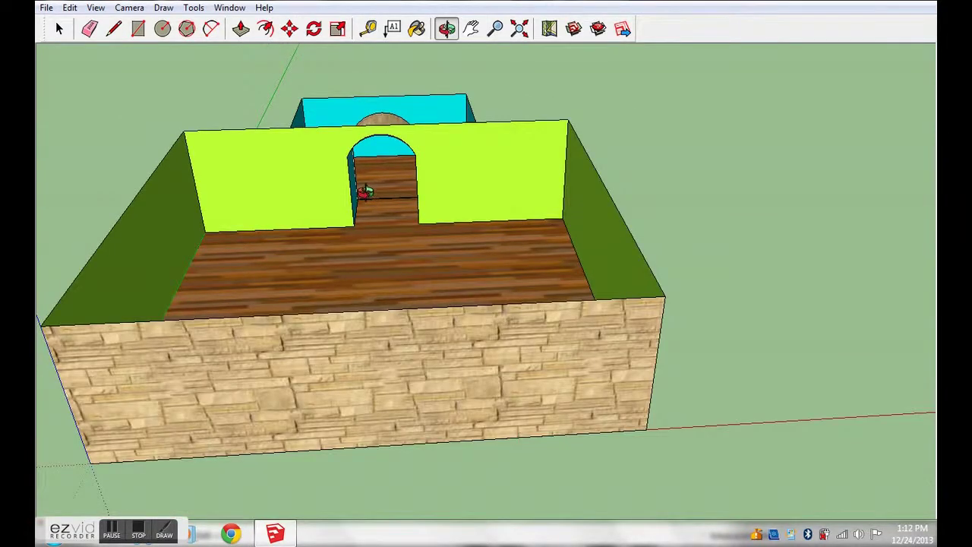
scroll(365, 191, "up", 3)
scroll(373, 180, "up", 1)
scroll(378, 177, "up", 2)
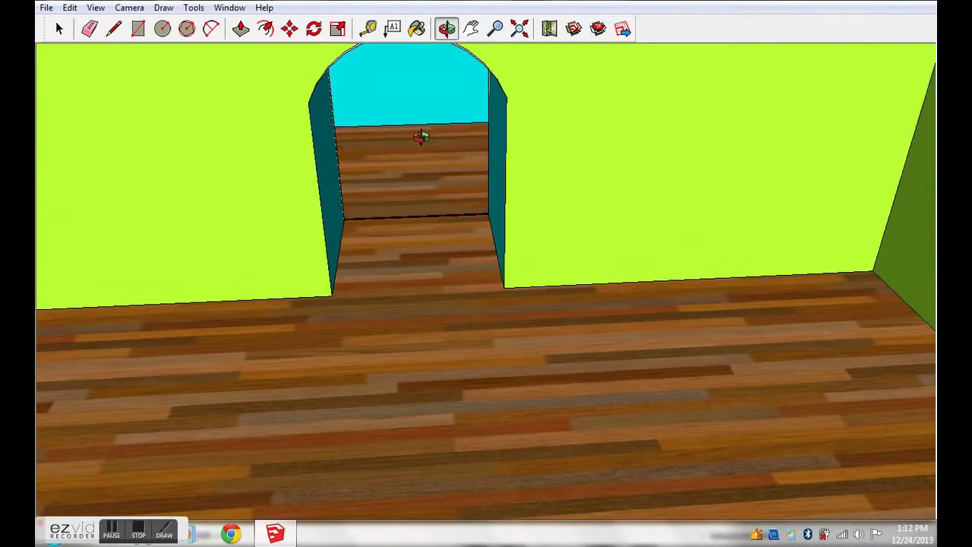
scroll(455, 152, "up", 1)
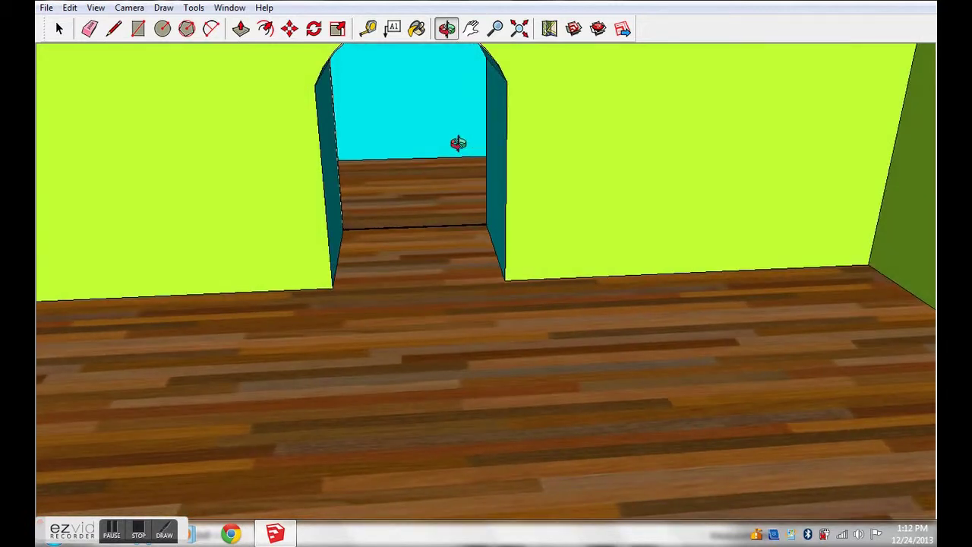
scroll(458, 144, "up", 2)
scroll(446, 141, "up", 2)
mouse_move(446, 148)
left_mouse_down()
mouse_move(441, 133)
mouse_move(464, 120)
mouse_move(382, 106)
mouse_move(641, 124)
mouse_move(744, 105)
left_mouse_up()
mouse_move(653, 115)
left_mouse_down()
mouse_move(716, 78)
mouse_move(716, 185)
mouse_move(696, 161)
left_mouse_up()
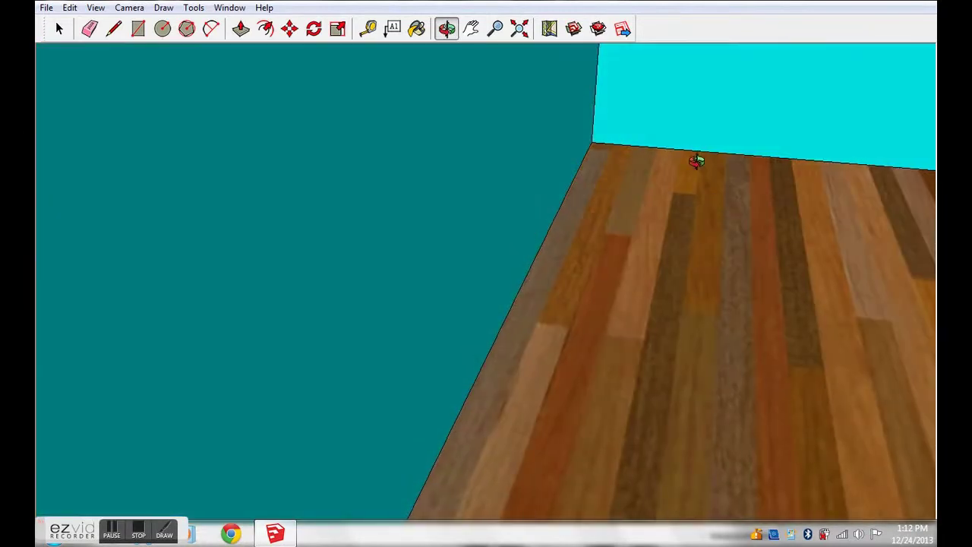
scroll(486, 67, "up", 3)
scroll(488, 65, "up", 2)
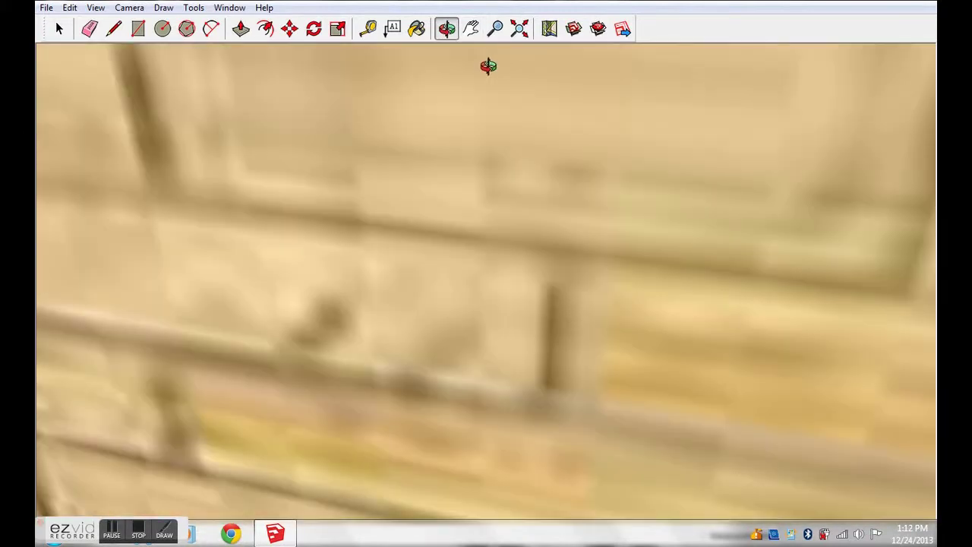
scroll(488, 66, "up", 2)
left_click(479, 35)
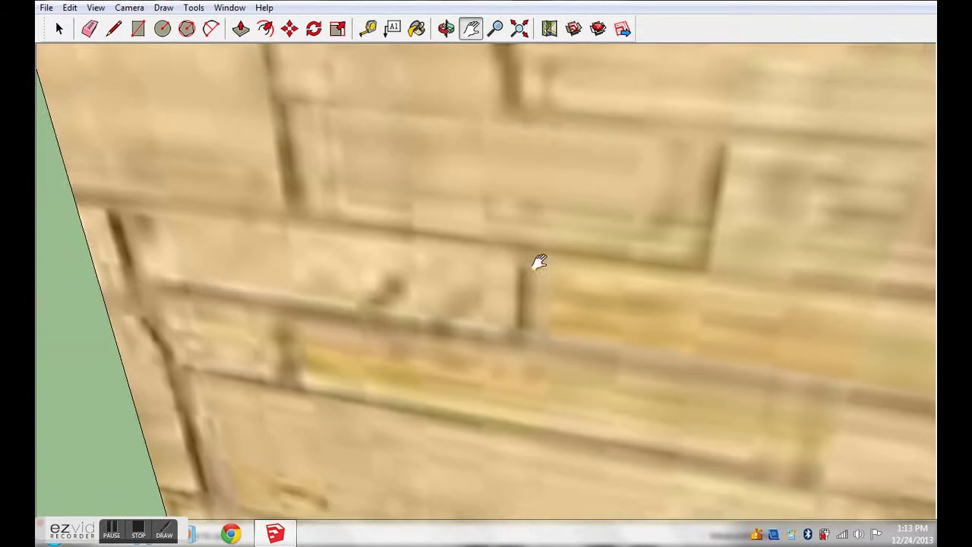
left_click_drag(536, 261, 488, 326)
mouse_move(618, 159)
left_mouse_down()
mouse_move(382, 111)
mouse_move(253, 206)
mouse_move(430, 190)
mouse_move(98, 213)
mouse_move(208, 98)
left_mouse_up()
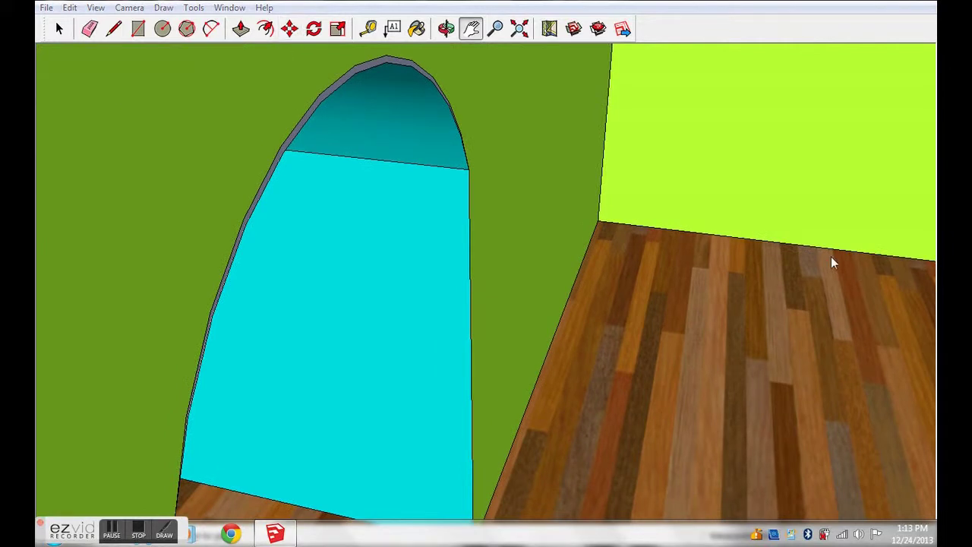
mouse_move(762, 303)
left_mouse_down()
mouse_move(679, 226)
mouse_move(445, 132)
mouse_move(358, 202)
left_mouse_up()
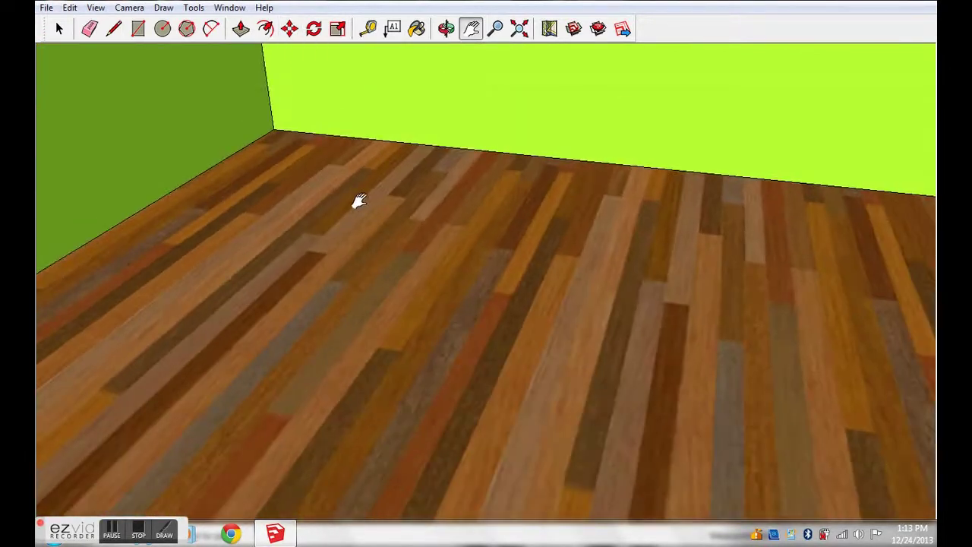
scroll(460, 37, "down", 3)
scroll(449, 48, "down", 3)
scroll(445, 31, "down", 2)
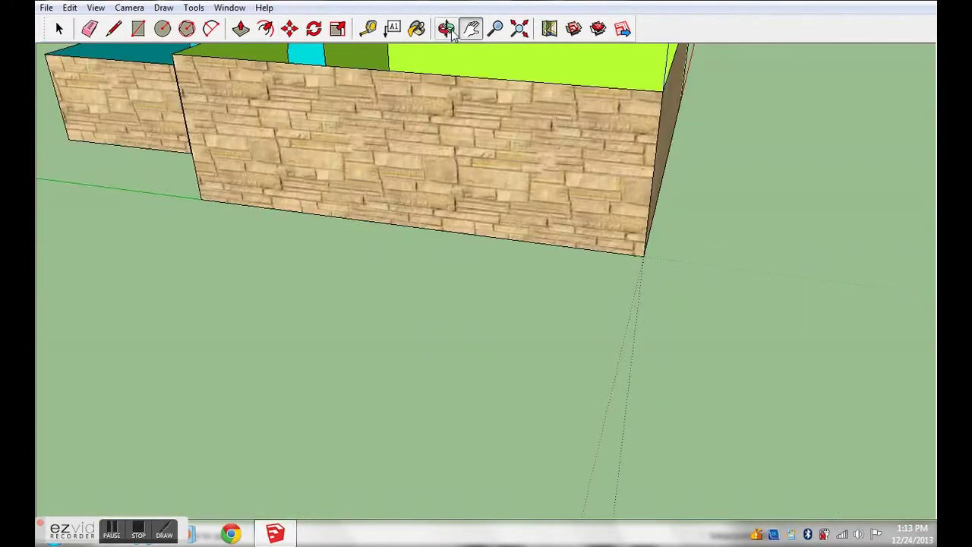
left_click(446, 28)
mouse_move(405, 63)
left_mouse_down()
mouse_move(467, 202)
mouse_move(575, 256)
mouse_move(514, 251)
mouse_move(463, 263)
left_mouse_up()
mouse_move(257, 139)
left_mouse_down()
mouse_move(144, 200)
mouse_move(365, 349)
mouse_move(378, 344)
mouse_move(349, 218)
mouse_move(631, 119)
mouse_move(196, 128)
mouse_move(347, 139)
mouse_move(263, 141)
mouse_move(202, 126)
mouse_move(129, 141)
mouse_move(191, 208)
mouse_move(390, 202)
mouse_move(343, 150)
left_mouse_up()
left_click(471, 29)
left_click_drag(285, 207, 414, 143)
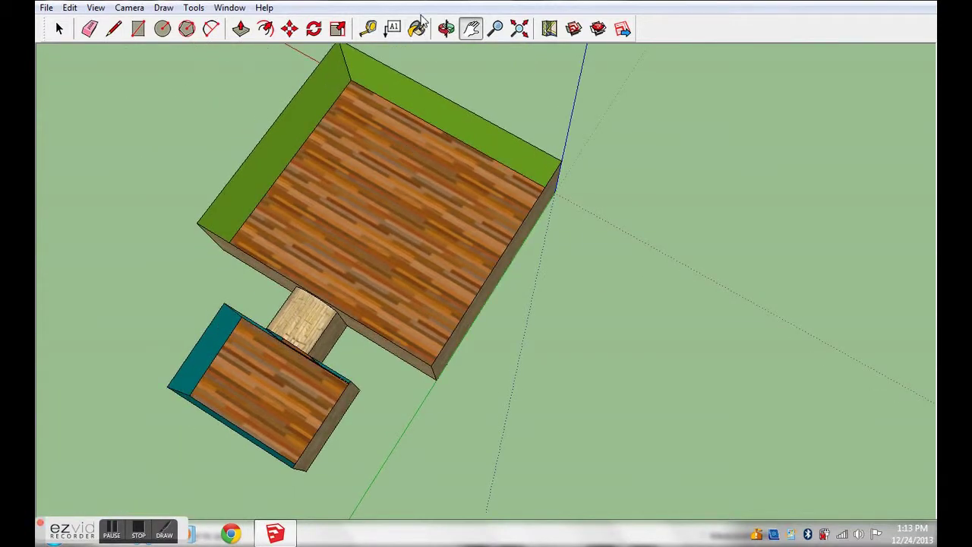
left_click(447, 29)
mouse_move(138, 322)
left_mouse_down()
mouse_move(174, 352)
mouse_move(293, 373)
mouse_move(296, 471)
left_mouse_up()
scroll(297, 473, "up", 2)
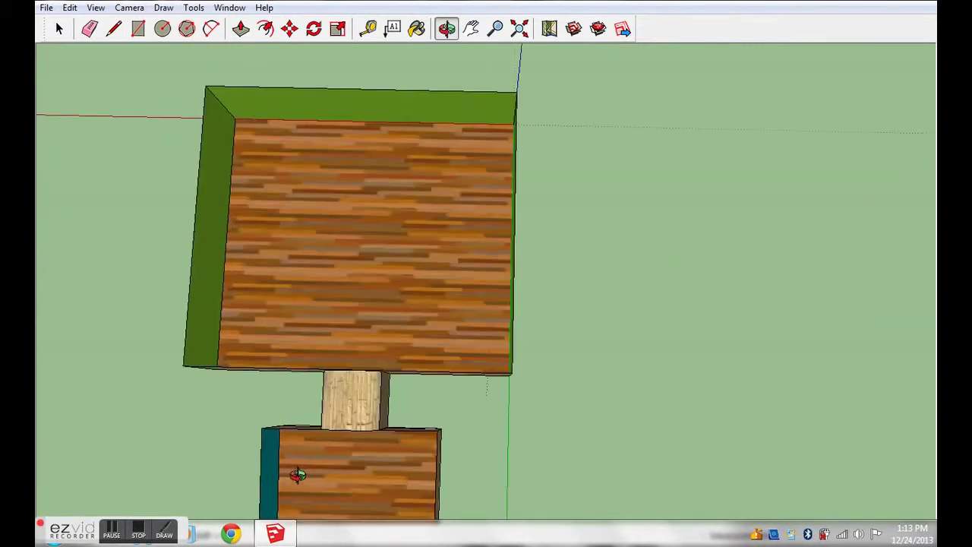
scroll(309, 441, "up", 3)
left_click(472, 31)
left_click_drag(170, 434, 349, 243)
mouse_move(336, 229)
left_mouse_down()
mouse_move(304, 210)
mouse_move(289, 482)
mouse_move(260, 514)
left_mouse_up()
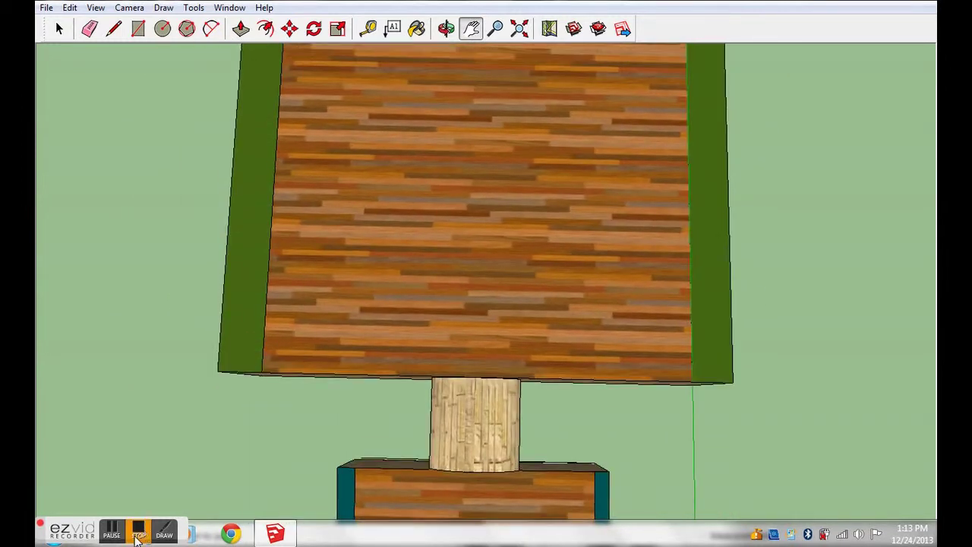